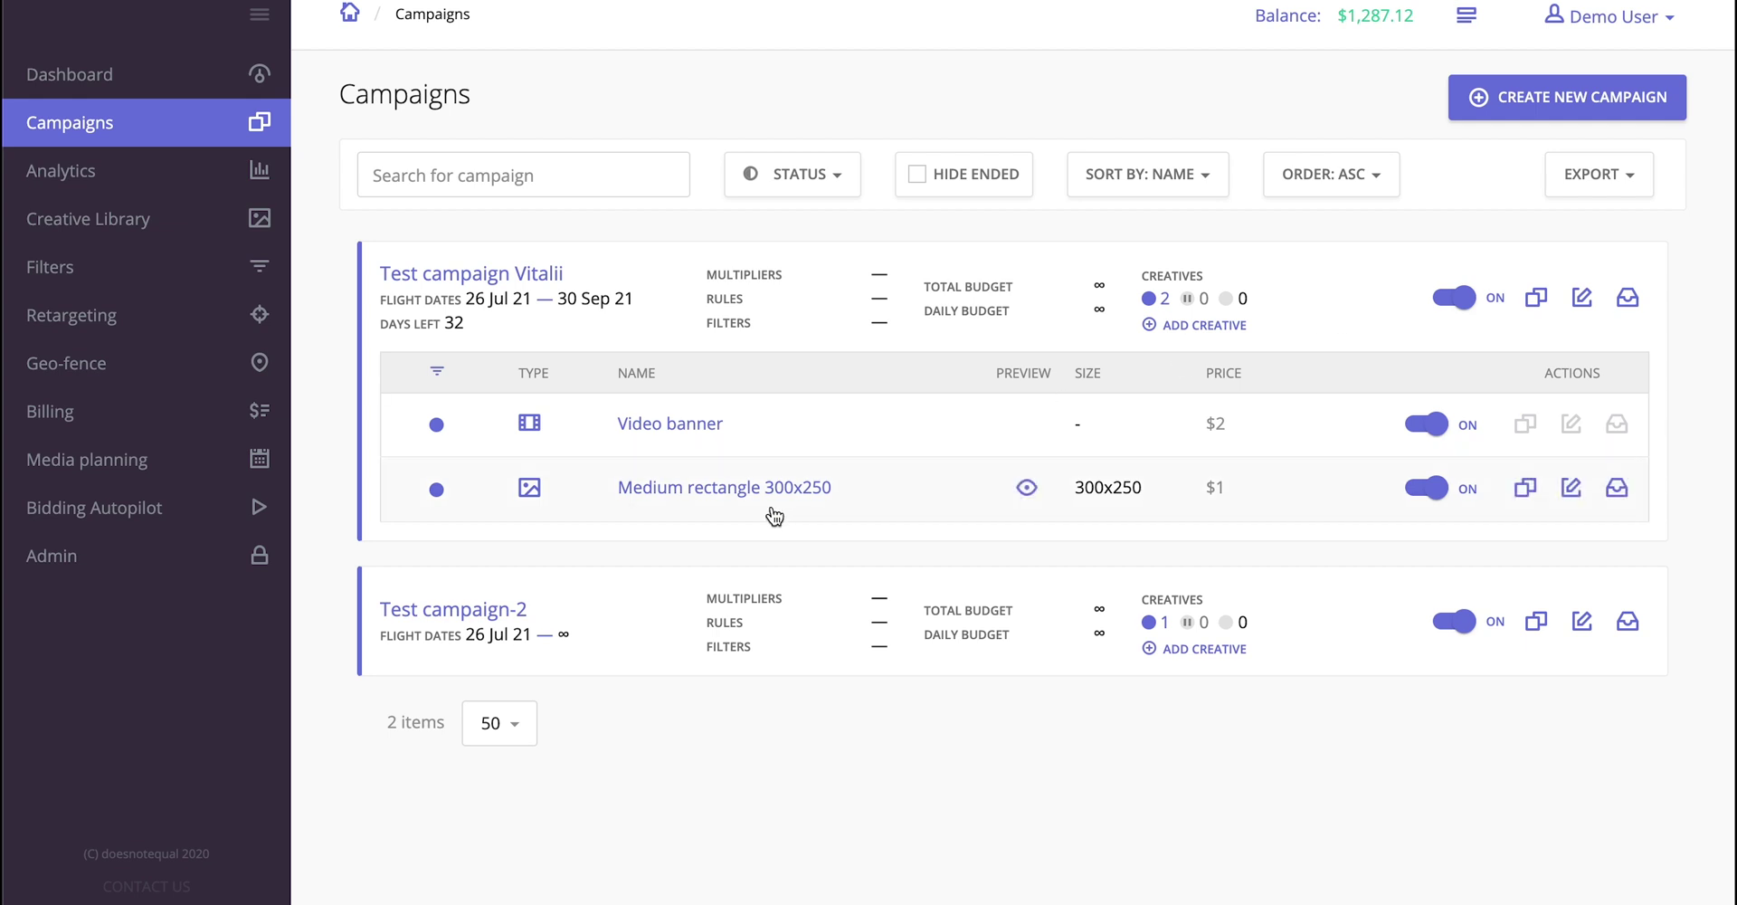
Open the Medium rectangle 300x250 creative for editing and examine its conversion-tracking postback URL with the token, event and price parameters.
{"action": "left_click", "coordinate": [1571, 488]}
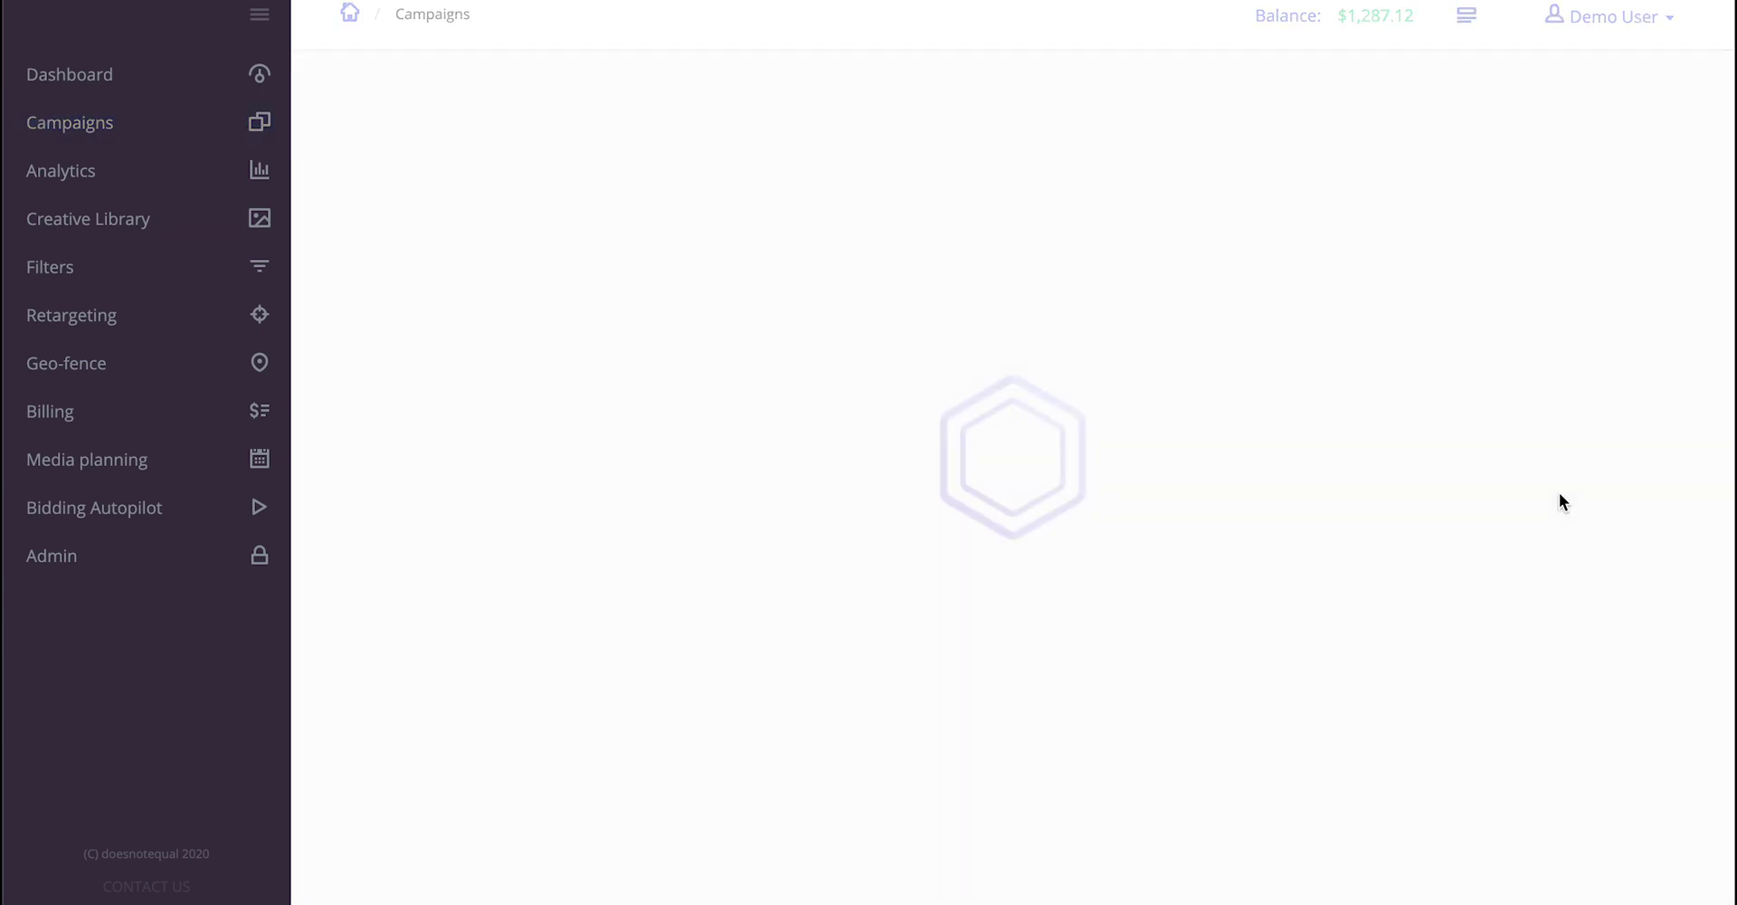
{"action": "scroll", "coordinate": [1052, 389], "scroll_direction": "down", "scroll_amount": 2}
{"action": "scroll", "coordinate": [1543, 396], "scroll_direction": "down", "scroll_amount": 10}
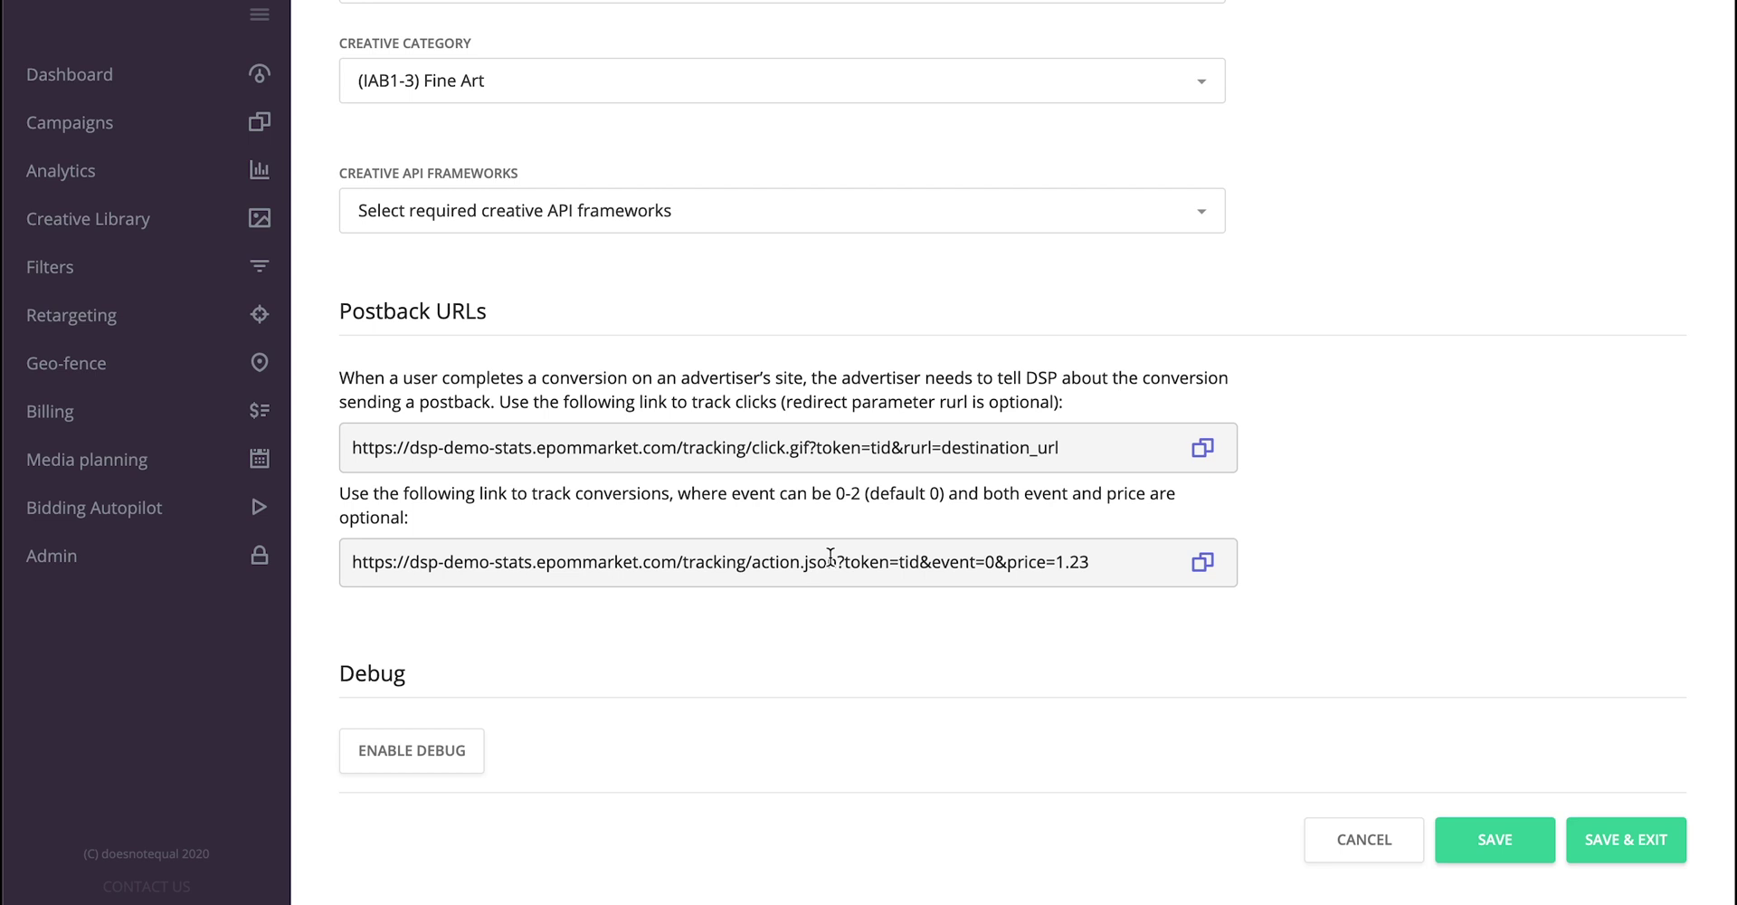
{"action": "left_click_drag", "start_coordinate": [350, 559], "coordinate": [1089, 565]}
{"action": "left_click", "coordinate": [1091, 567]}
{"action": "triple_click", "coordinate": [640, 562]}
{"action": "left_click", "coordinate": [731, 558]}
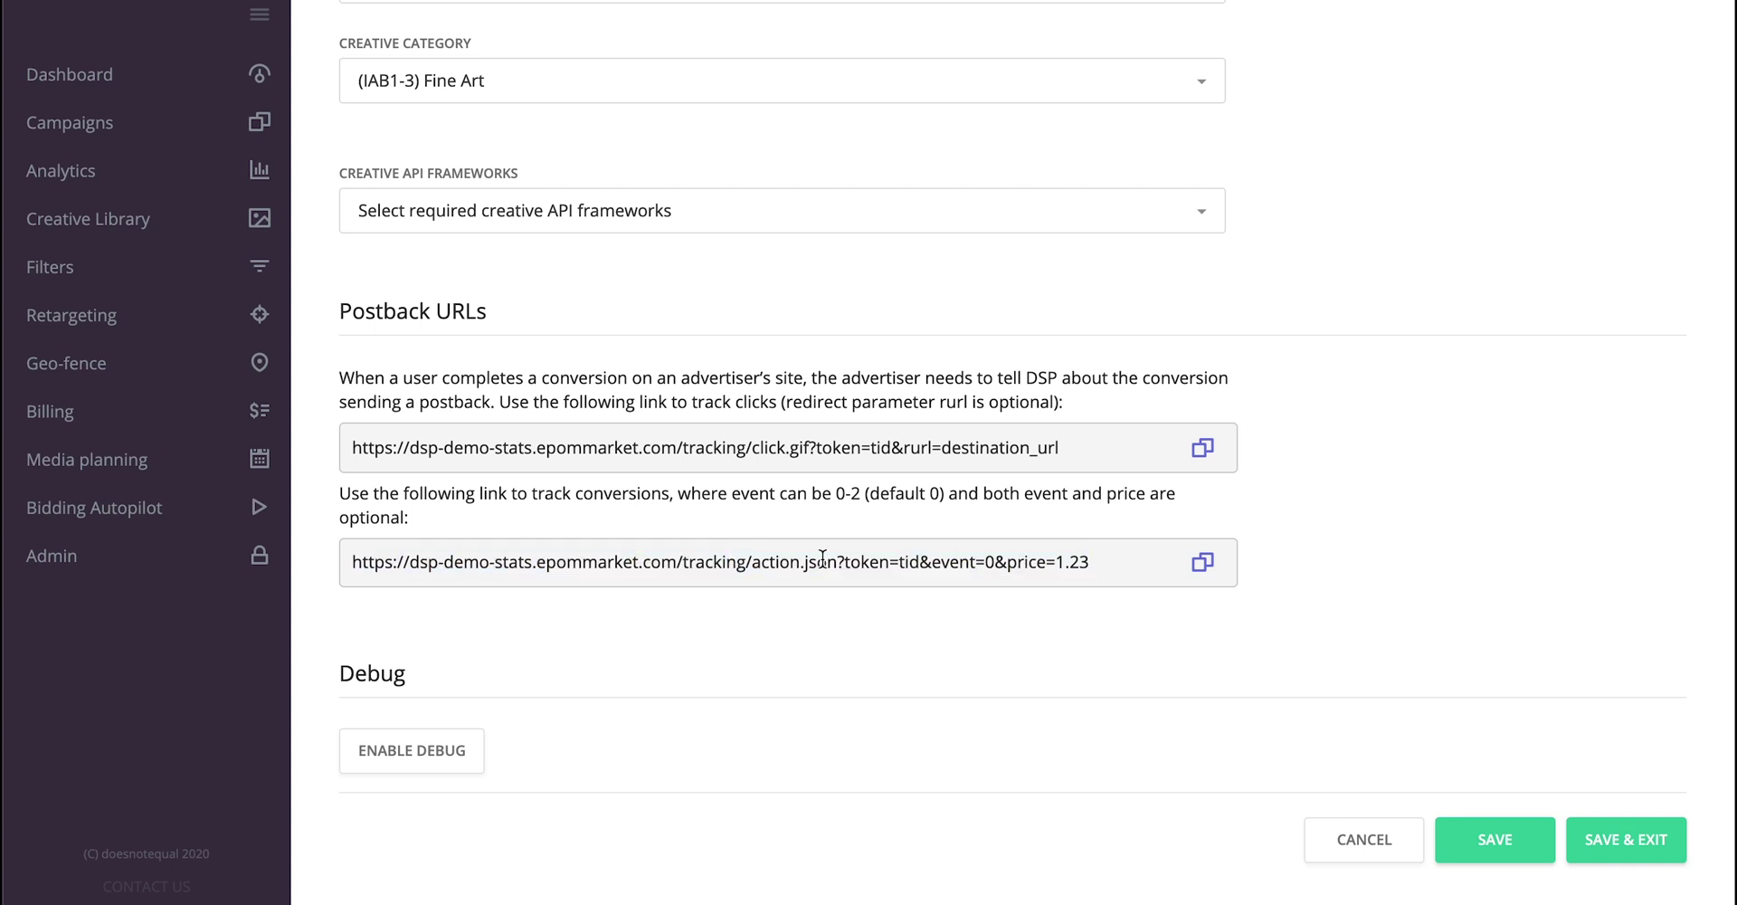
{"action": "double_click", "coordinate": [905, 562]}
{"action": "left_click", "coordinate": [912, 561]}
Expand the list of dynamic macros available for the creative's target URL, look through it and collapse it again.
{"action": "scroll", "coordinate": [1070, 562], "scroll_direction": "up", "scroll_amount": 1}
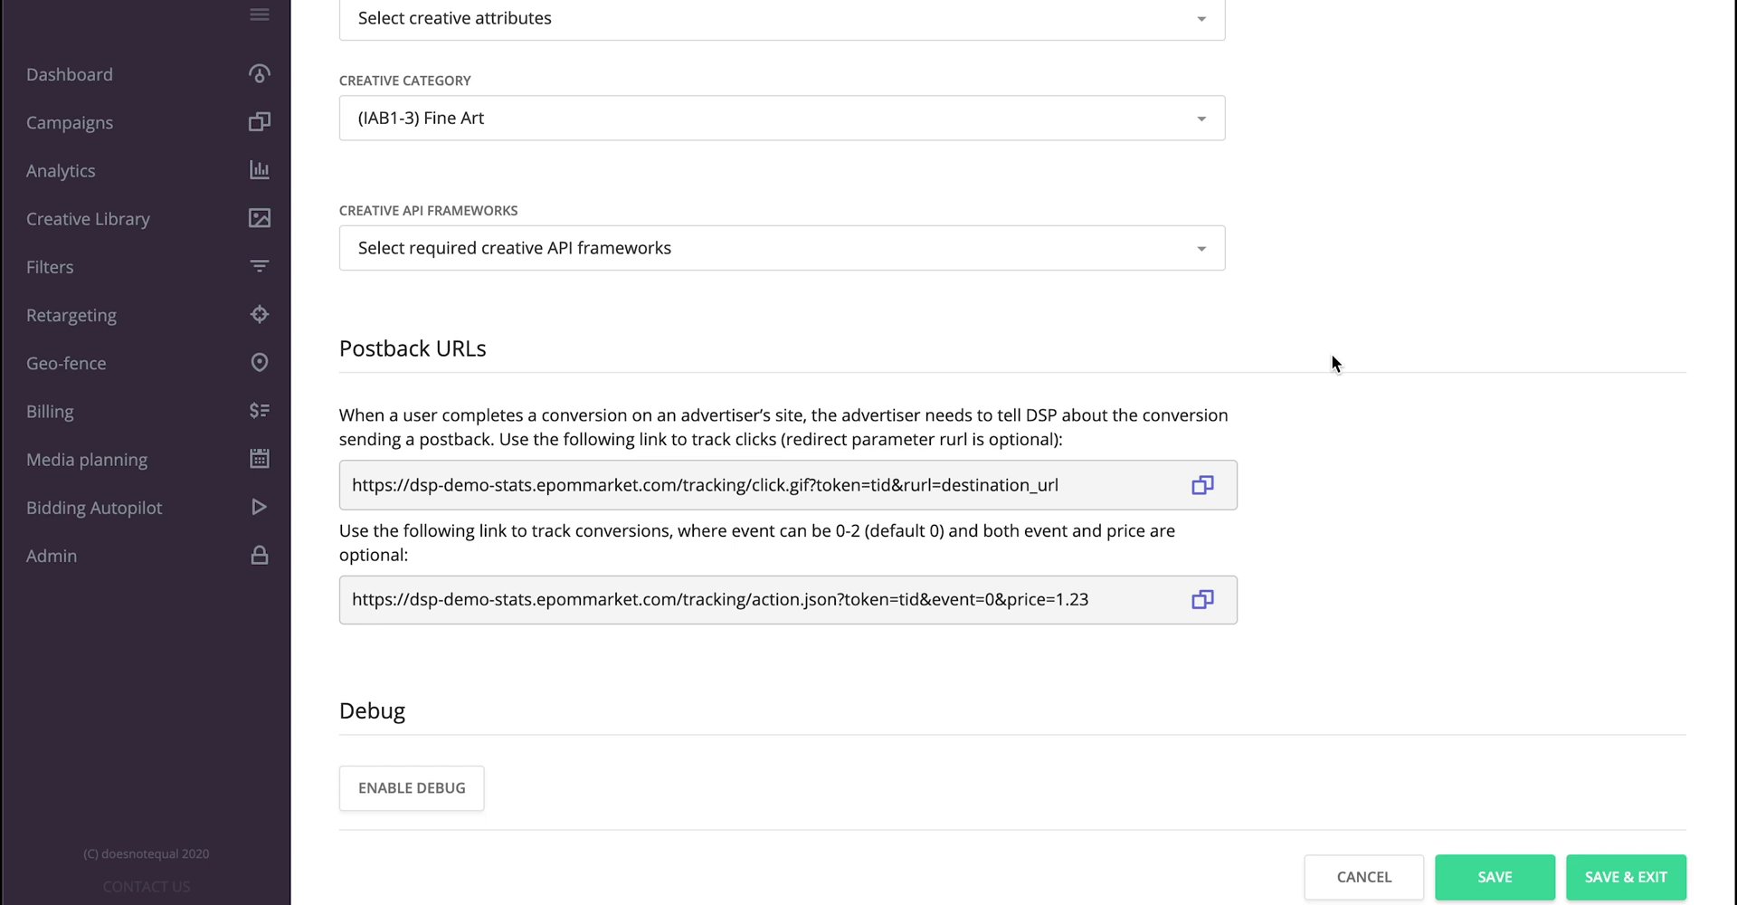
{"action": "scroll", "coordinate": [1331, 356], "scroll_direction": "up", "scroll_amount": 1}
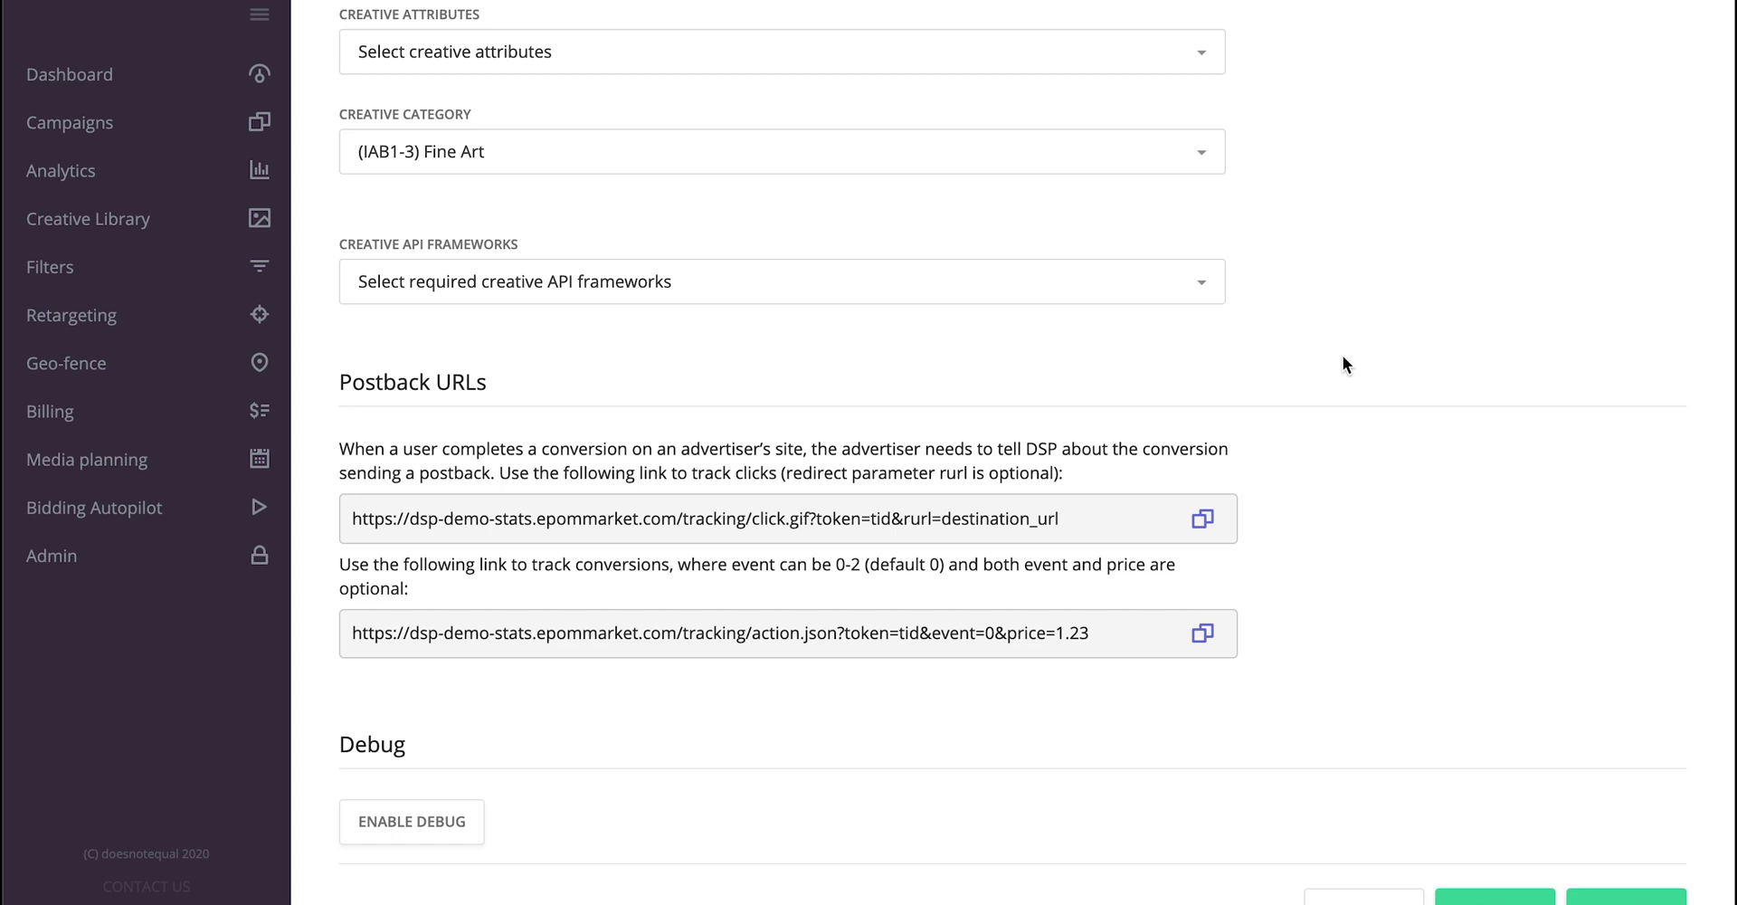
{"action": "scroll", "coordinate": [1342, 356], "scroll_direction": "up", "scroll_amount": 4}
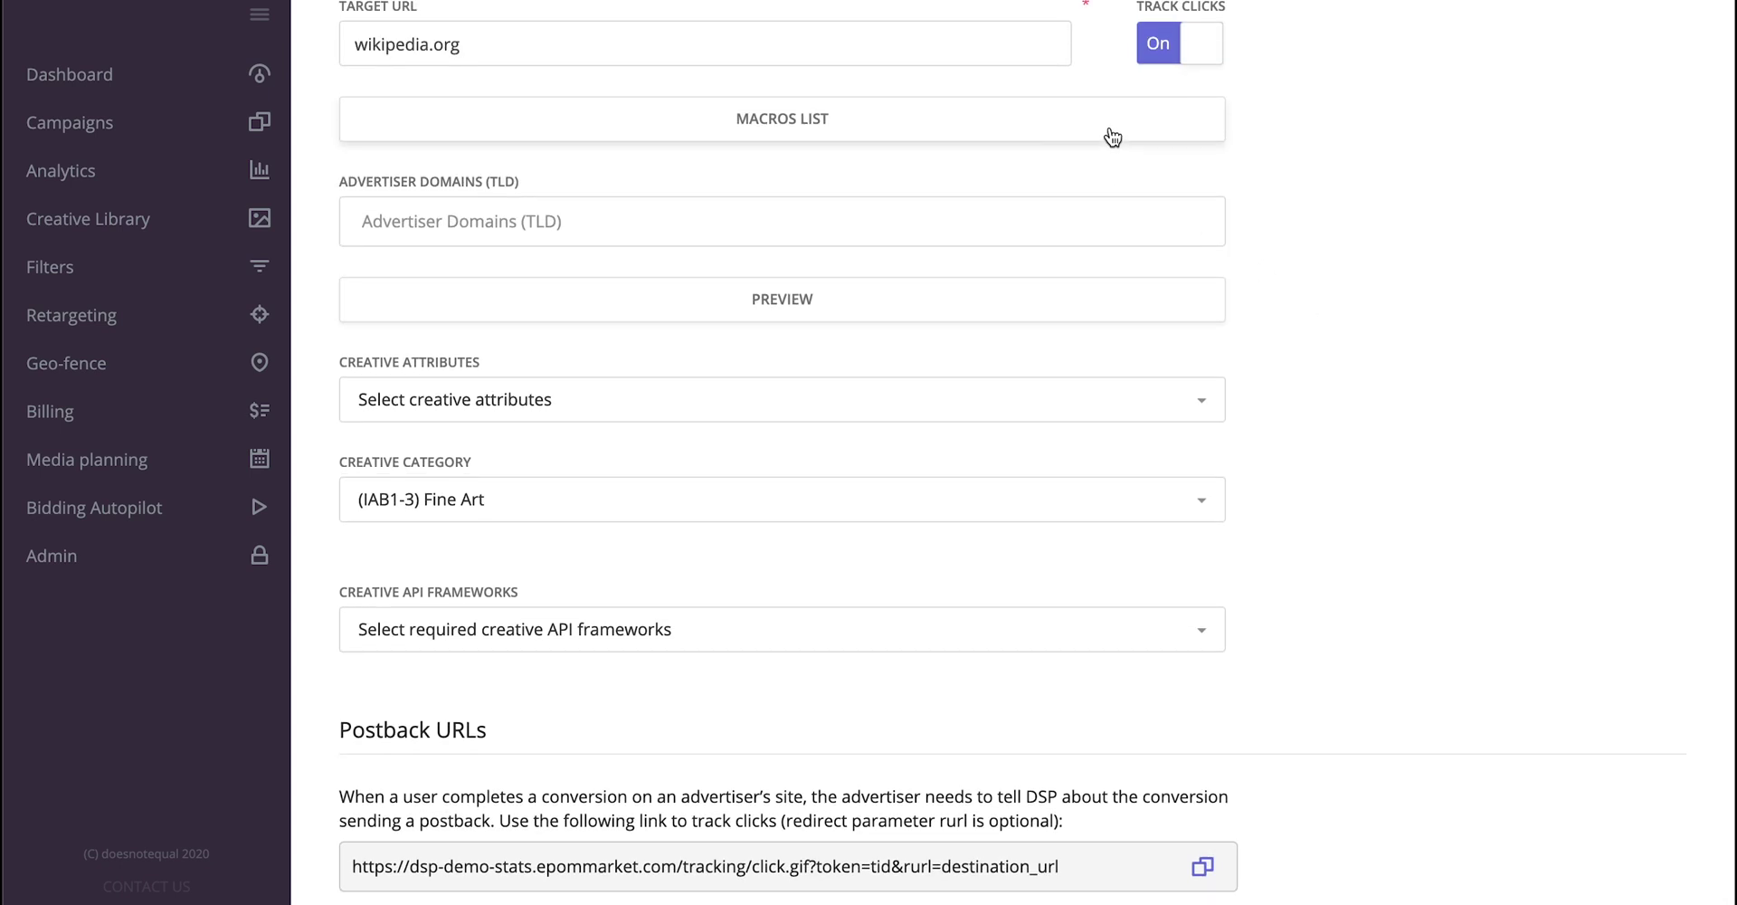
{"action": "left_click", "coordinate": [1112, 134]}
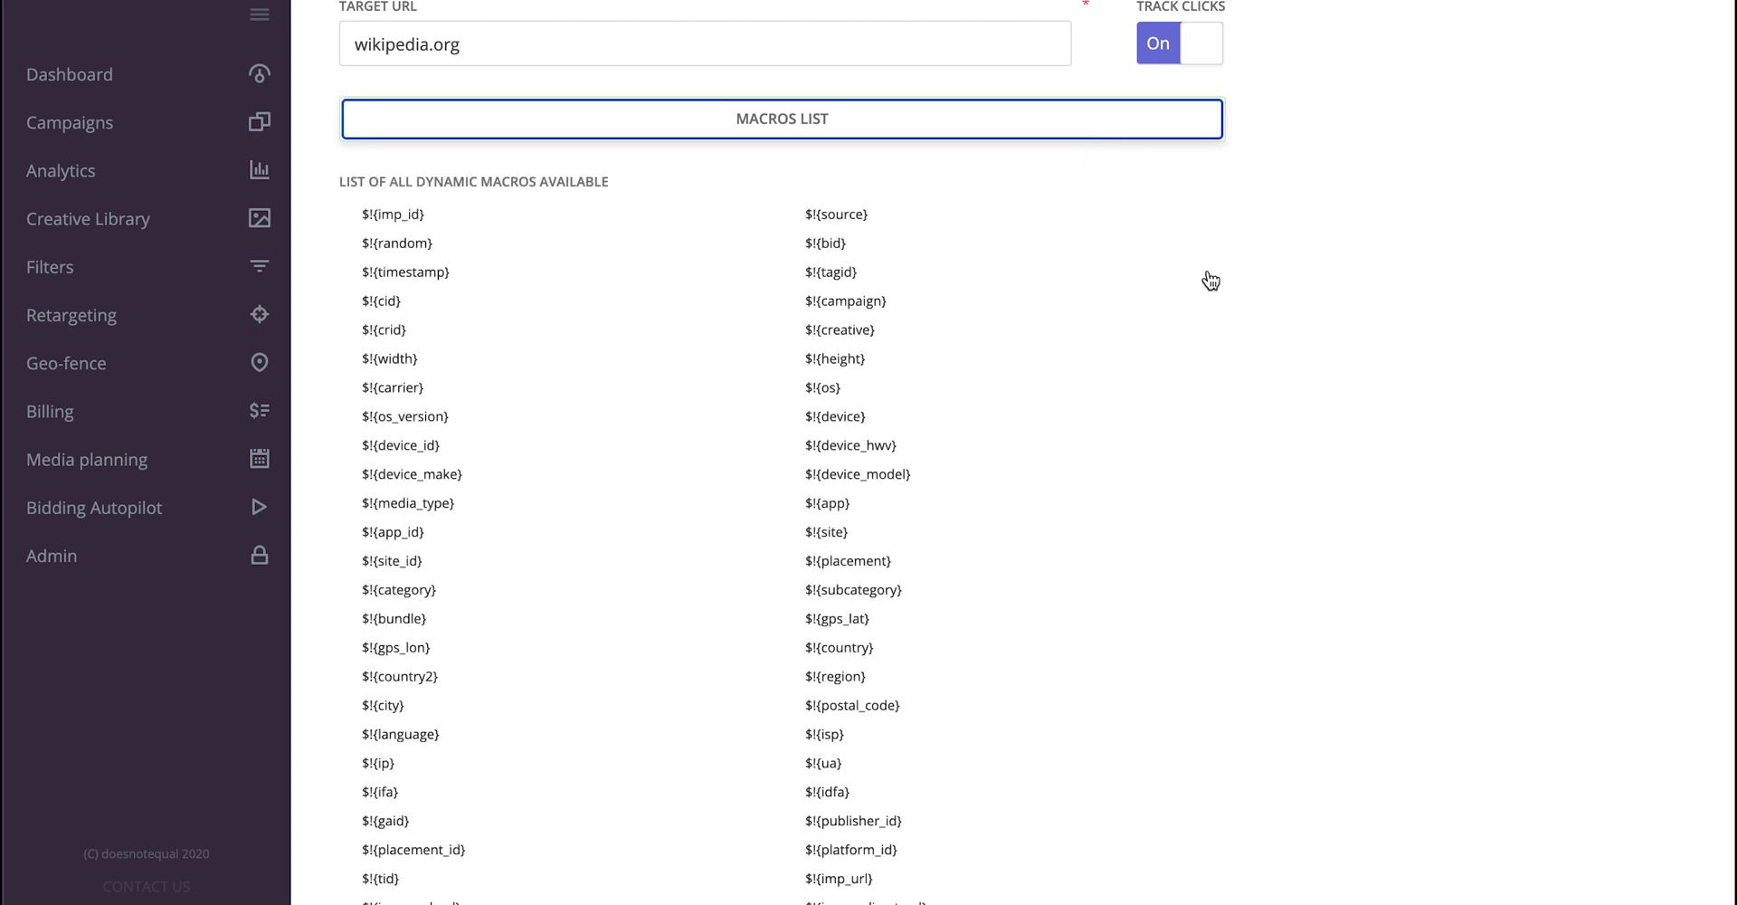
{"action": "scroll", "coordinate": [1209, 281], "scroll_direction": "down", "scroll_amount": 3}
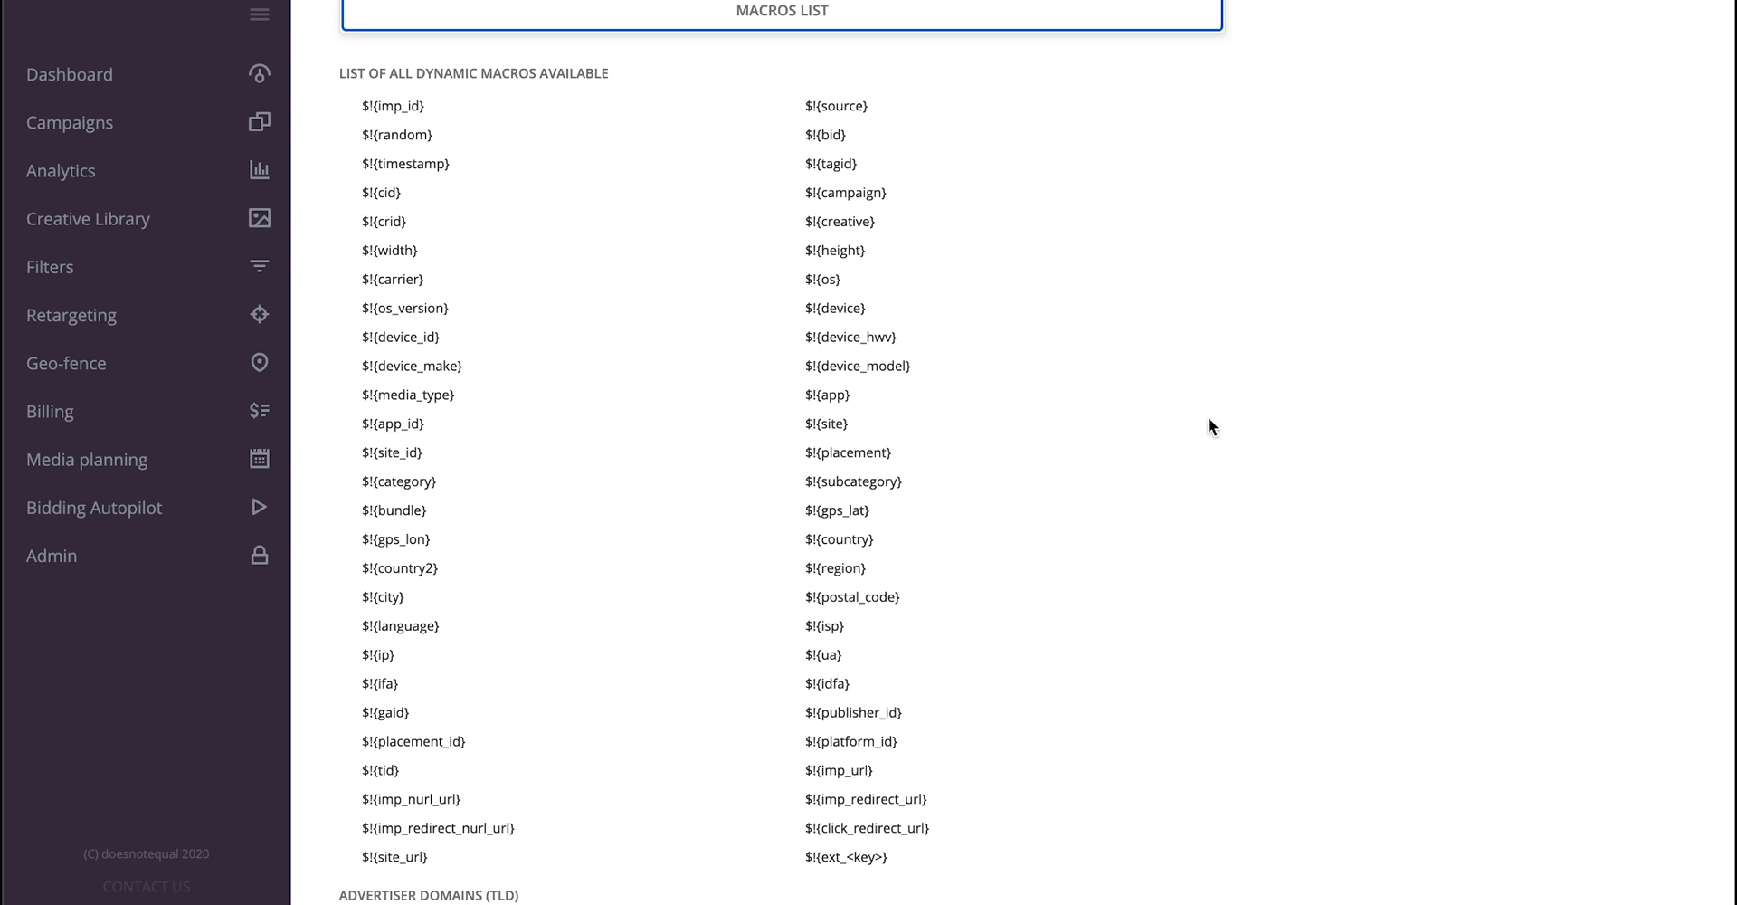
{"action": "left_click", "coordinate": [1140, 22]}
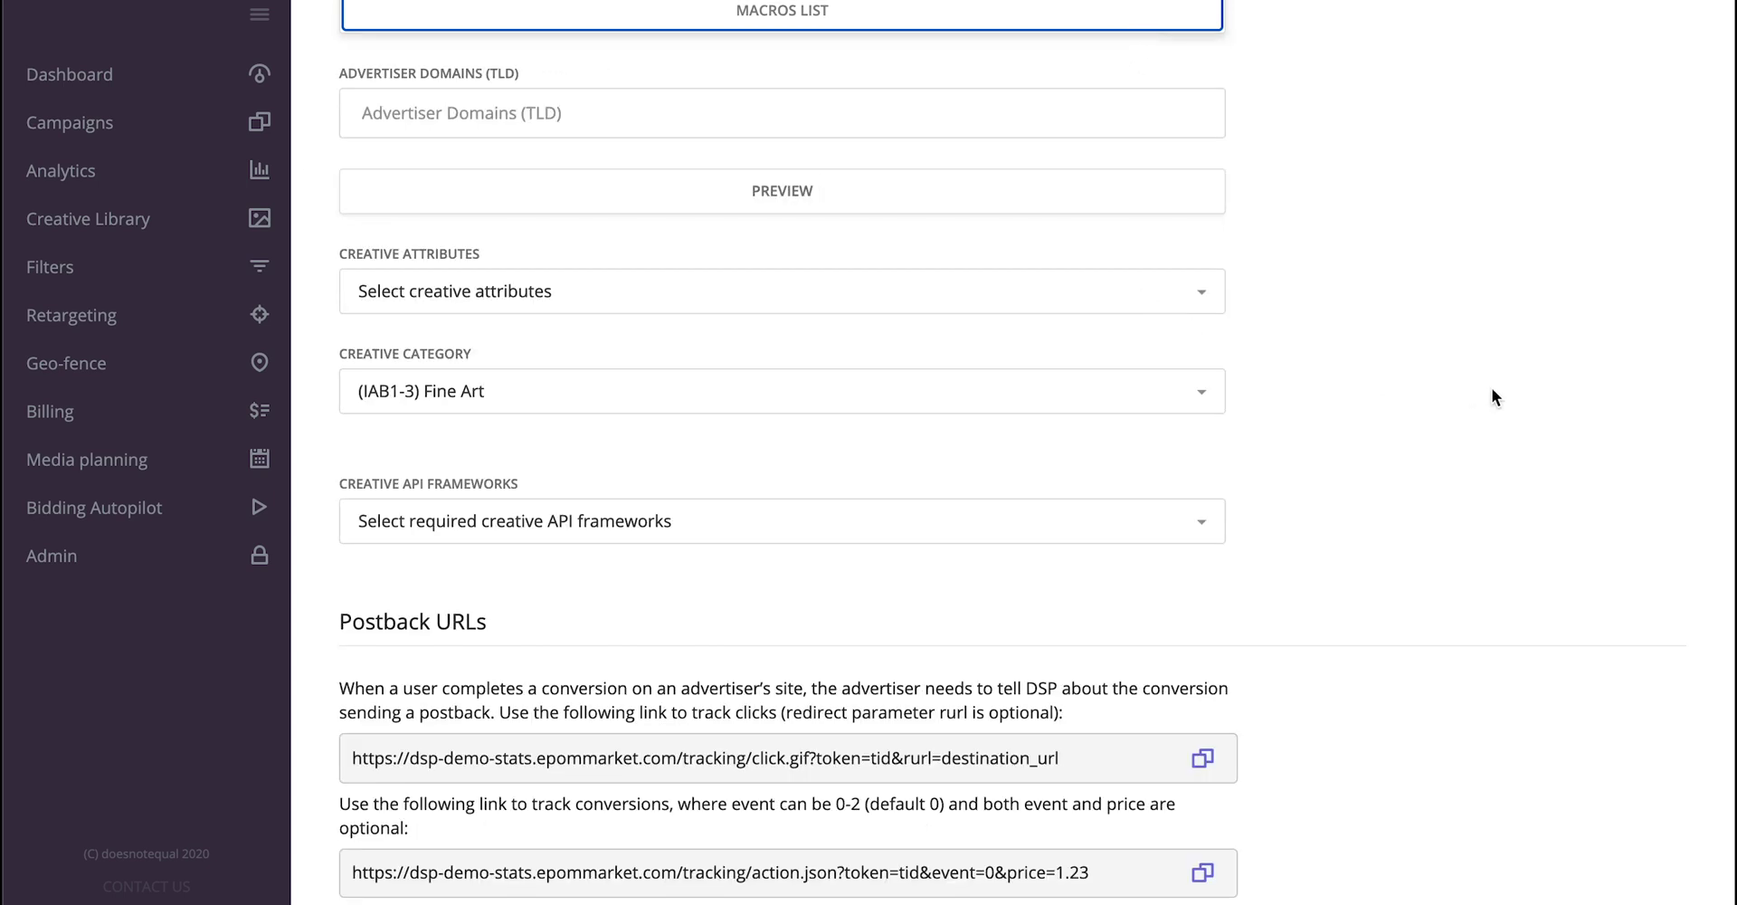
Review the creative's ad markup settings and its conversion postback URL.
{"action": "scroll", "coordinate": [1492, 396], "scroll_direction": "up", "scroll_amount": 3}
{"action": "scroll", "coordinate": [1492, 397], "scroll_direction": "up", "scroll_amount": 5}
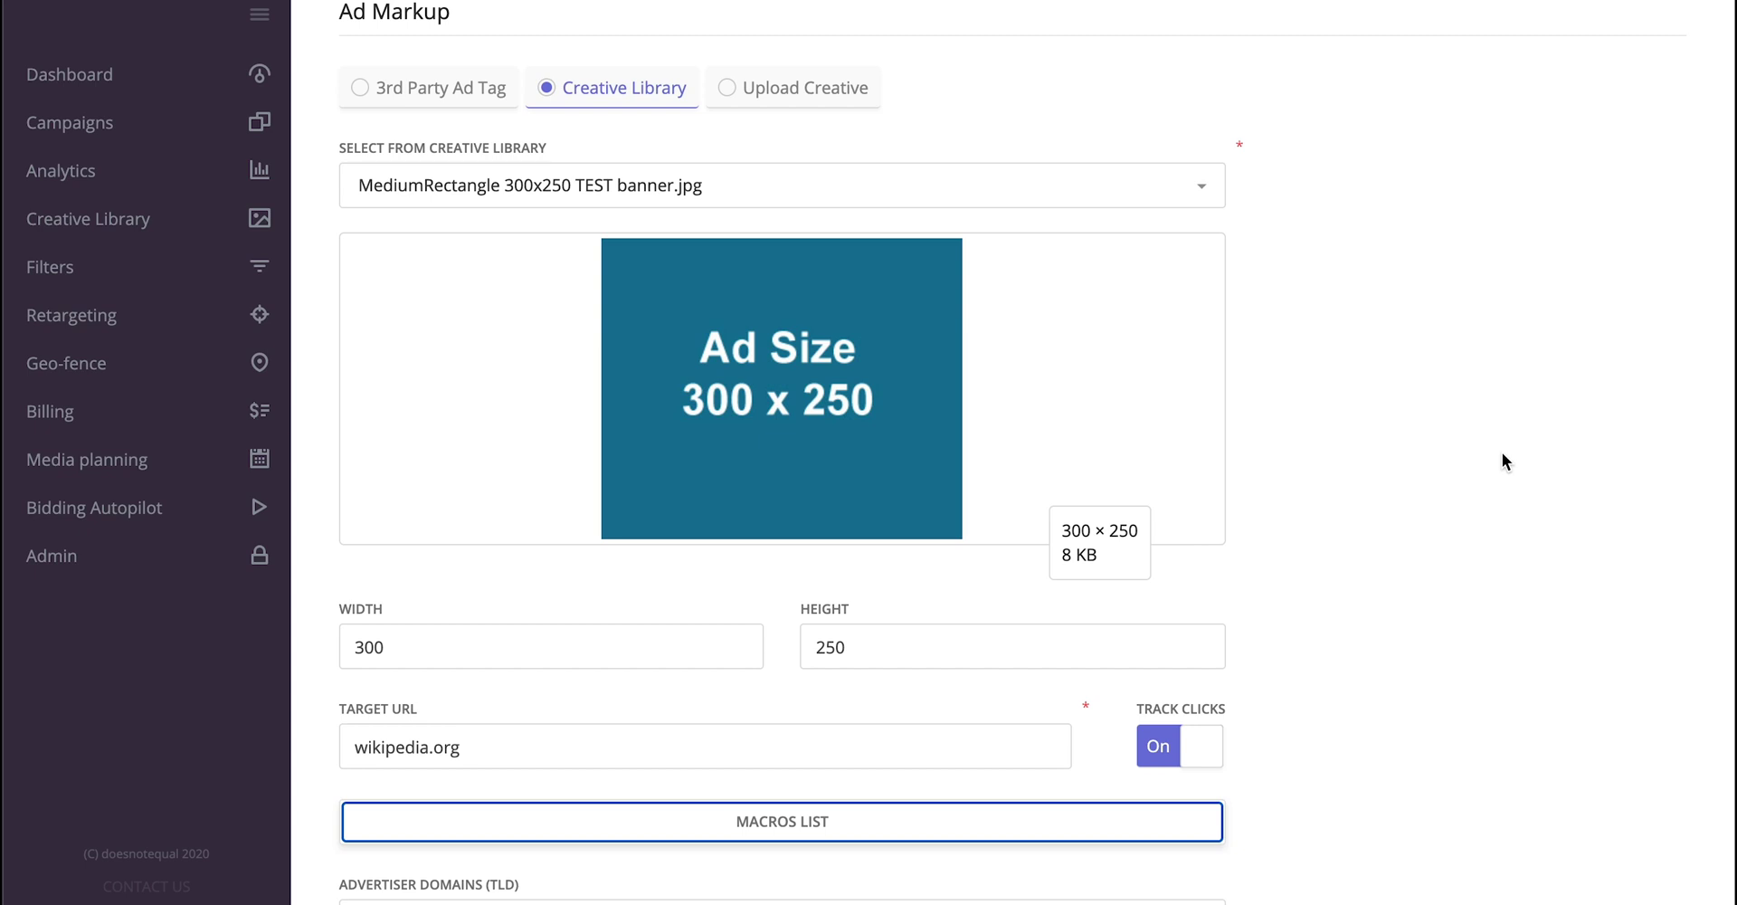
{"action": "scroll", "coordinate": [1502, 452], "scroll_direction": "down", "scroll_amount": 10}
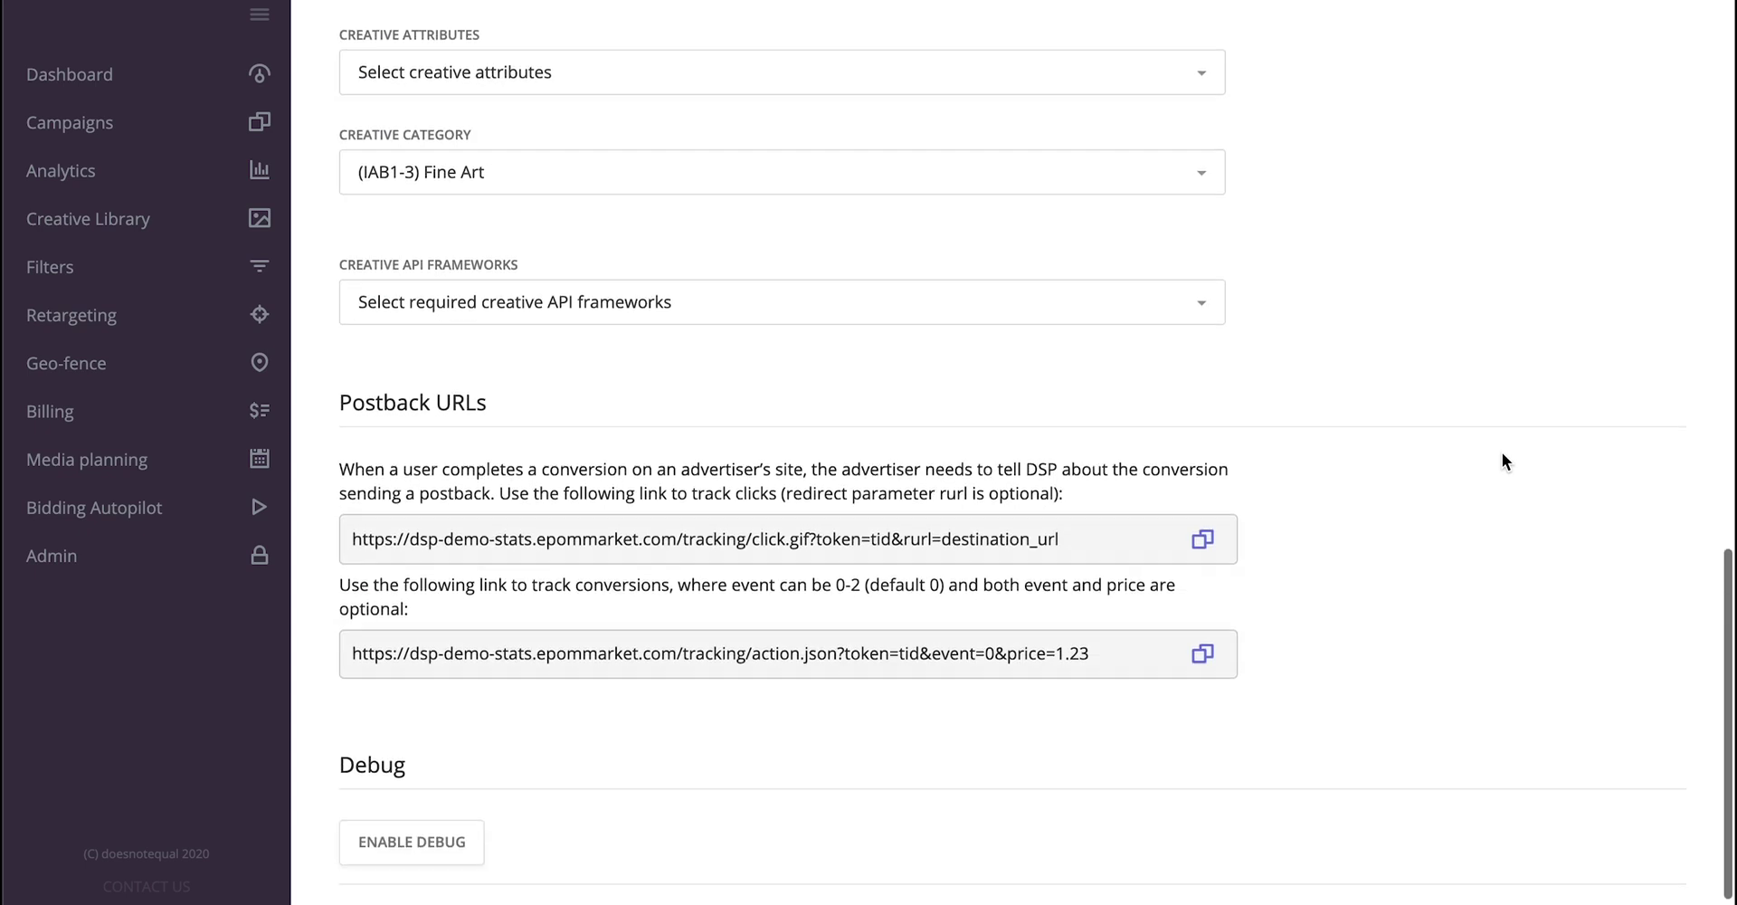
{"action": "triple_click", "coordinate": [550, 620]}
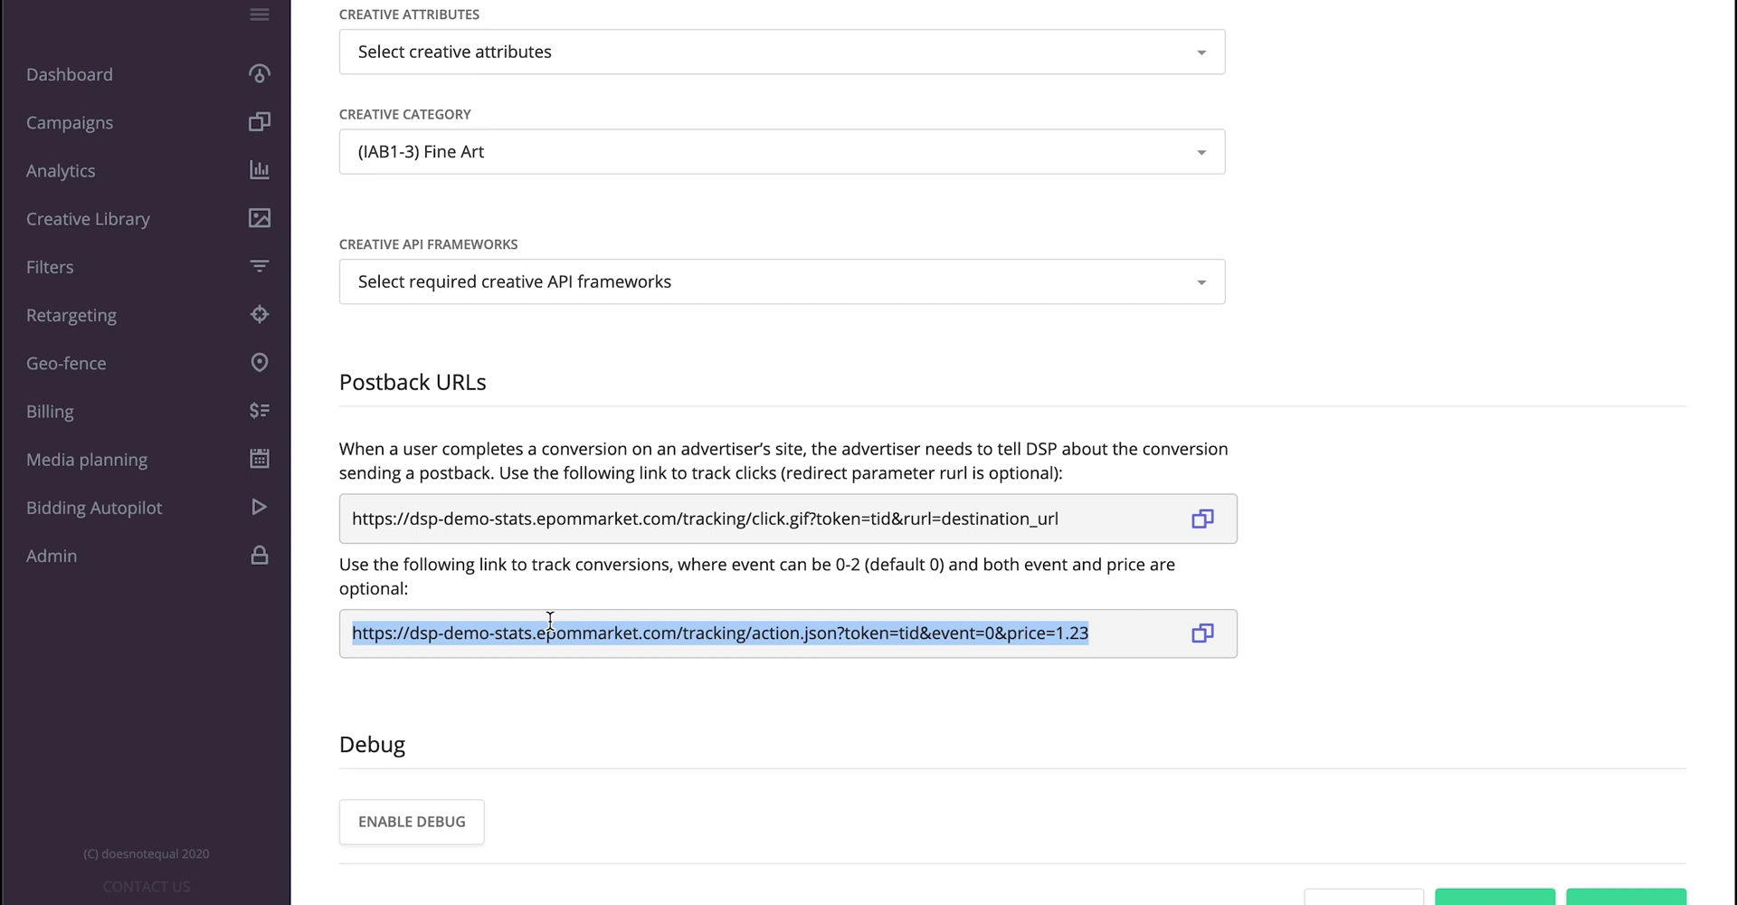
{"action": "left_click", "coordinate": [630, 632]}
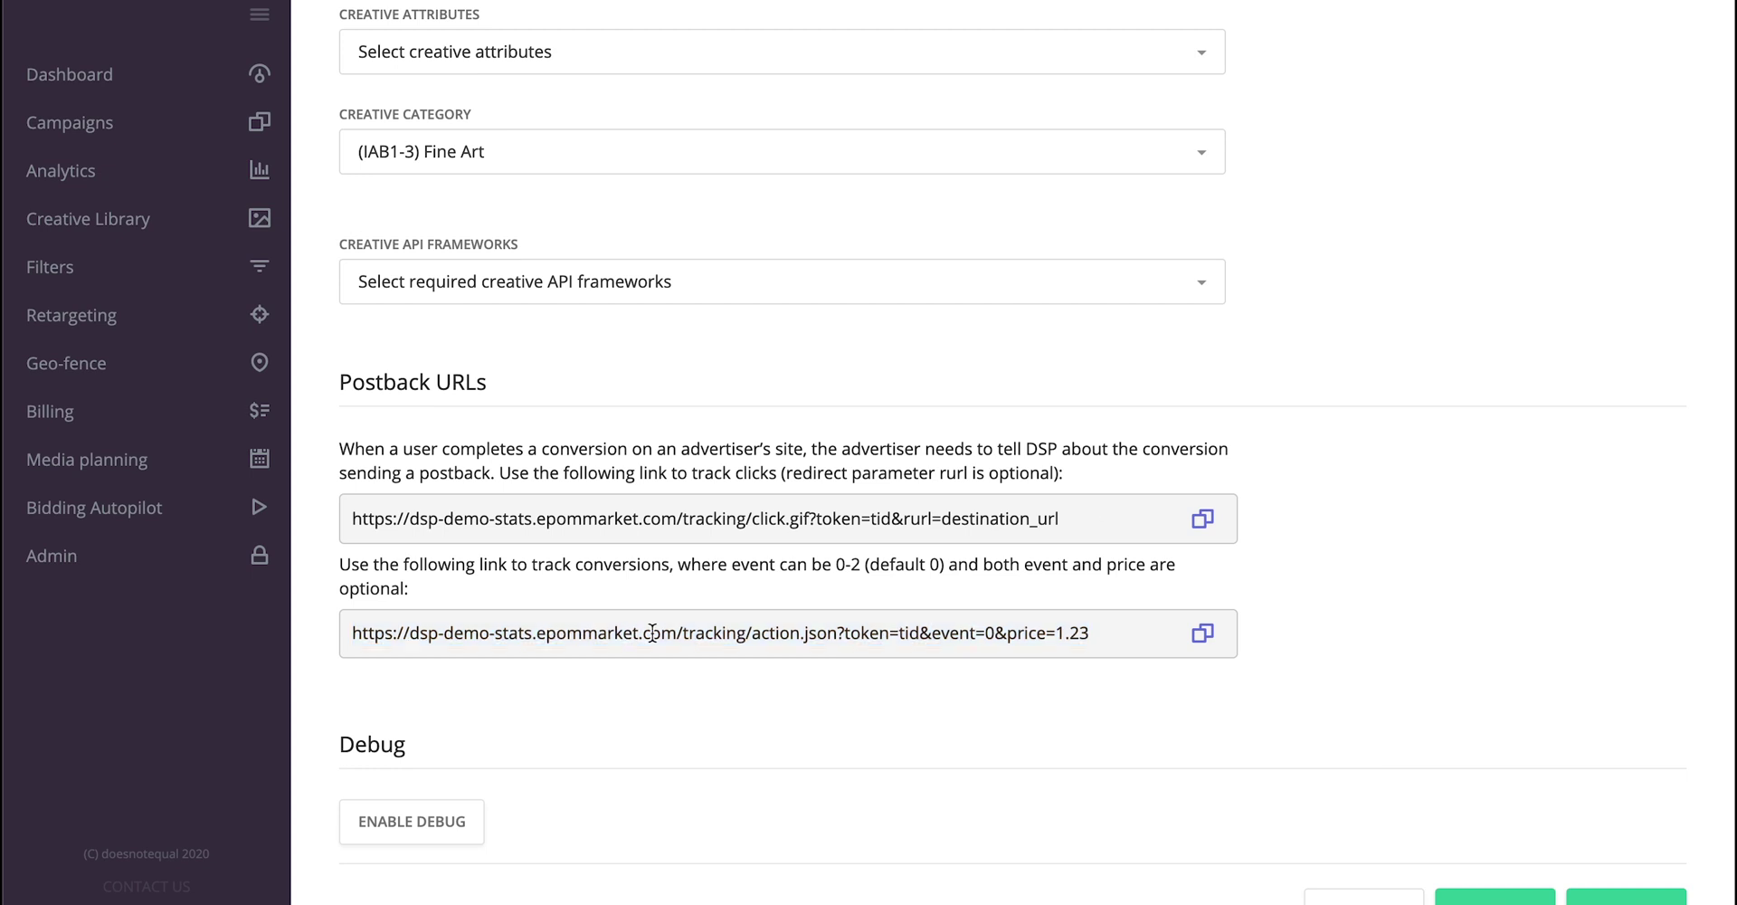
Examine the creative's click-tracking postback URL with its token and optional rurl redirect parameter.
{"action": "scroll", "coordinate": [1442, 445], "scroll_direction": "up", "scroll_amount": 1}
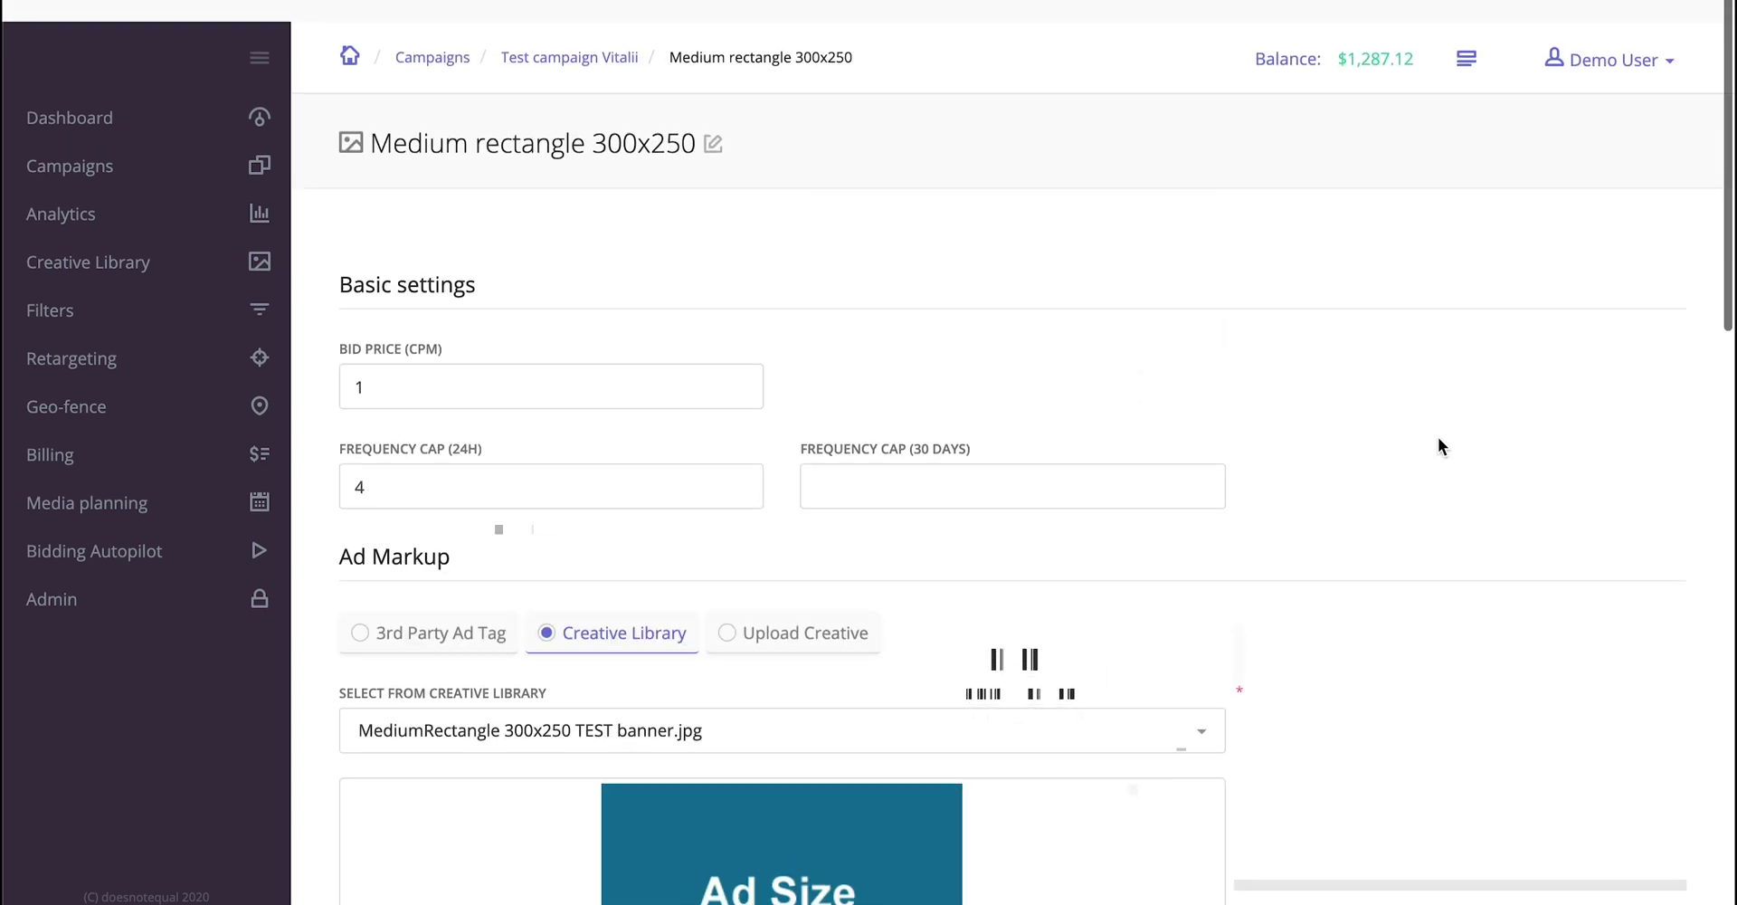
{"action": "scroll", "coordinate": [1442, 445], "scroll_direction": "down", "scroll_amount": 2}
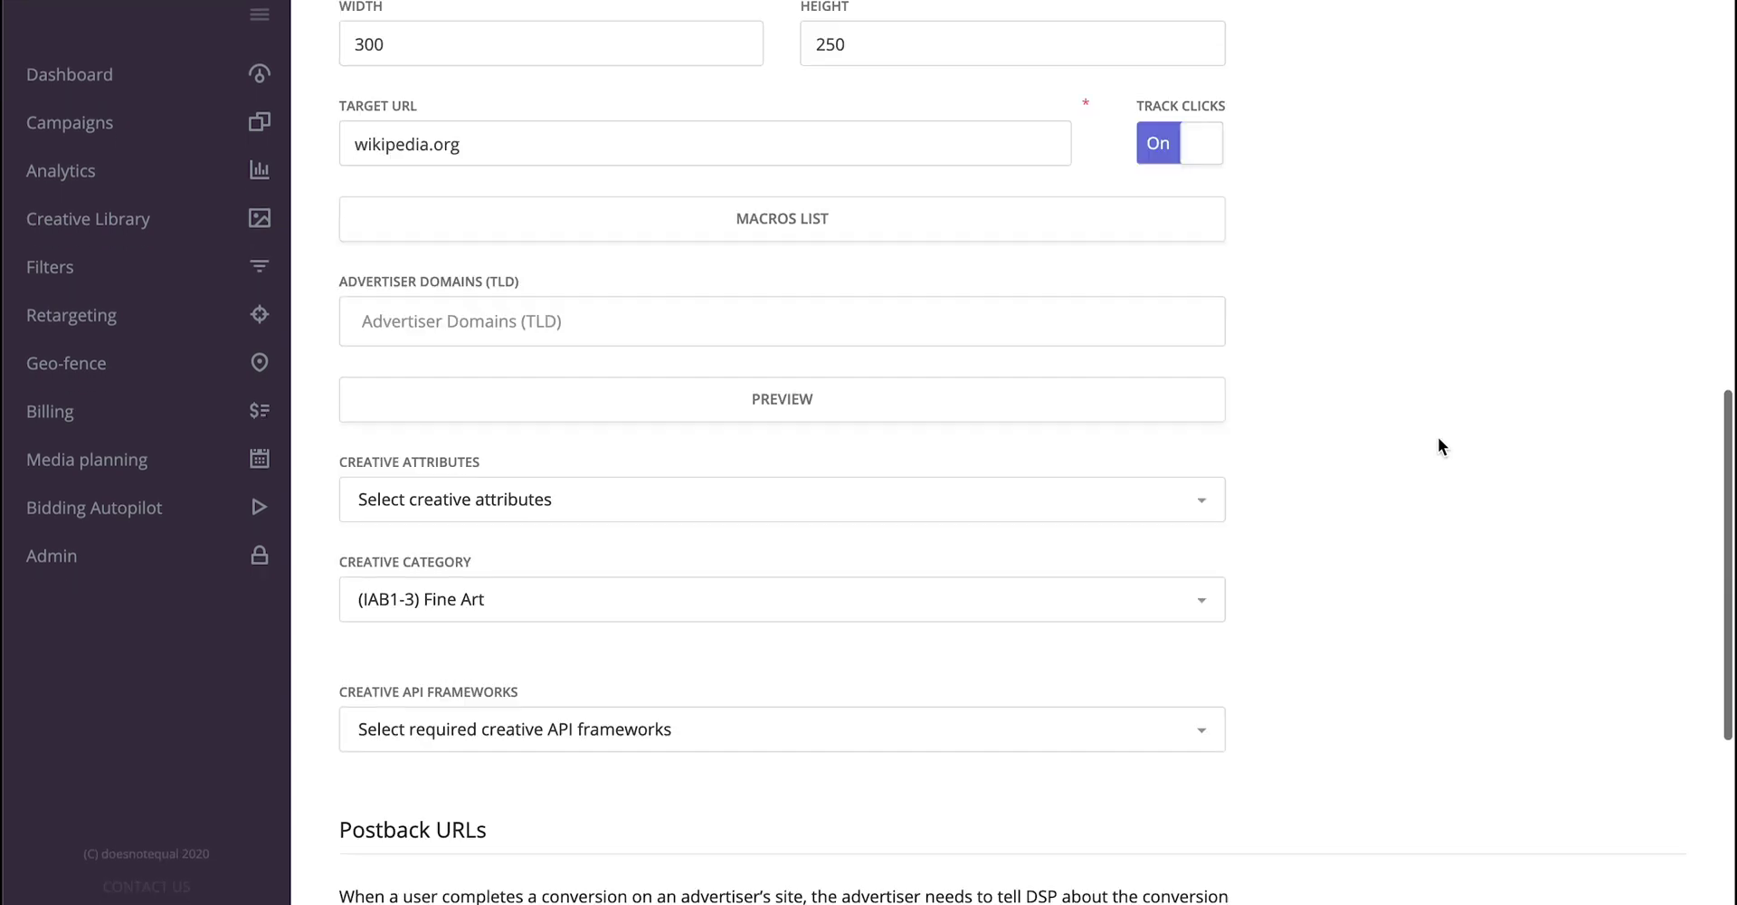
{"action": "scroll", "coordinate": [1436, 436], "scroll_direction": "down", "scroll_amount": 3}
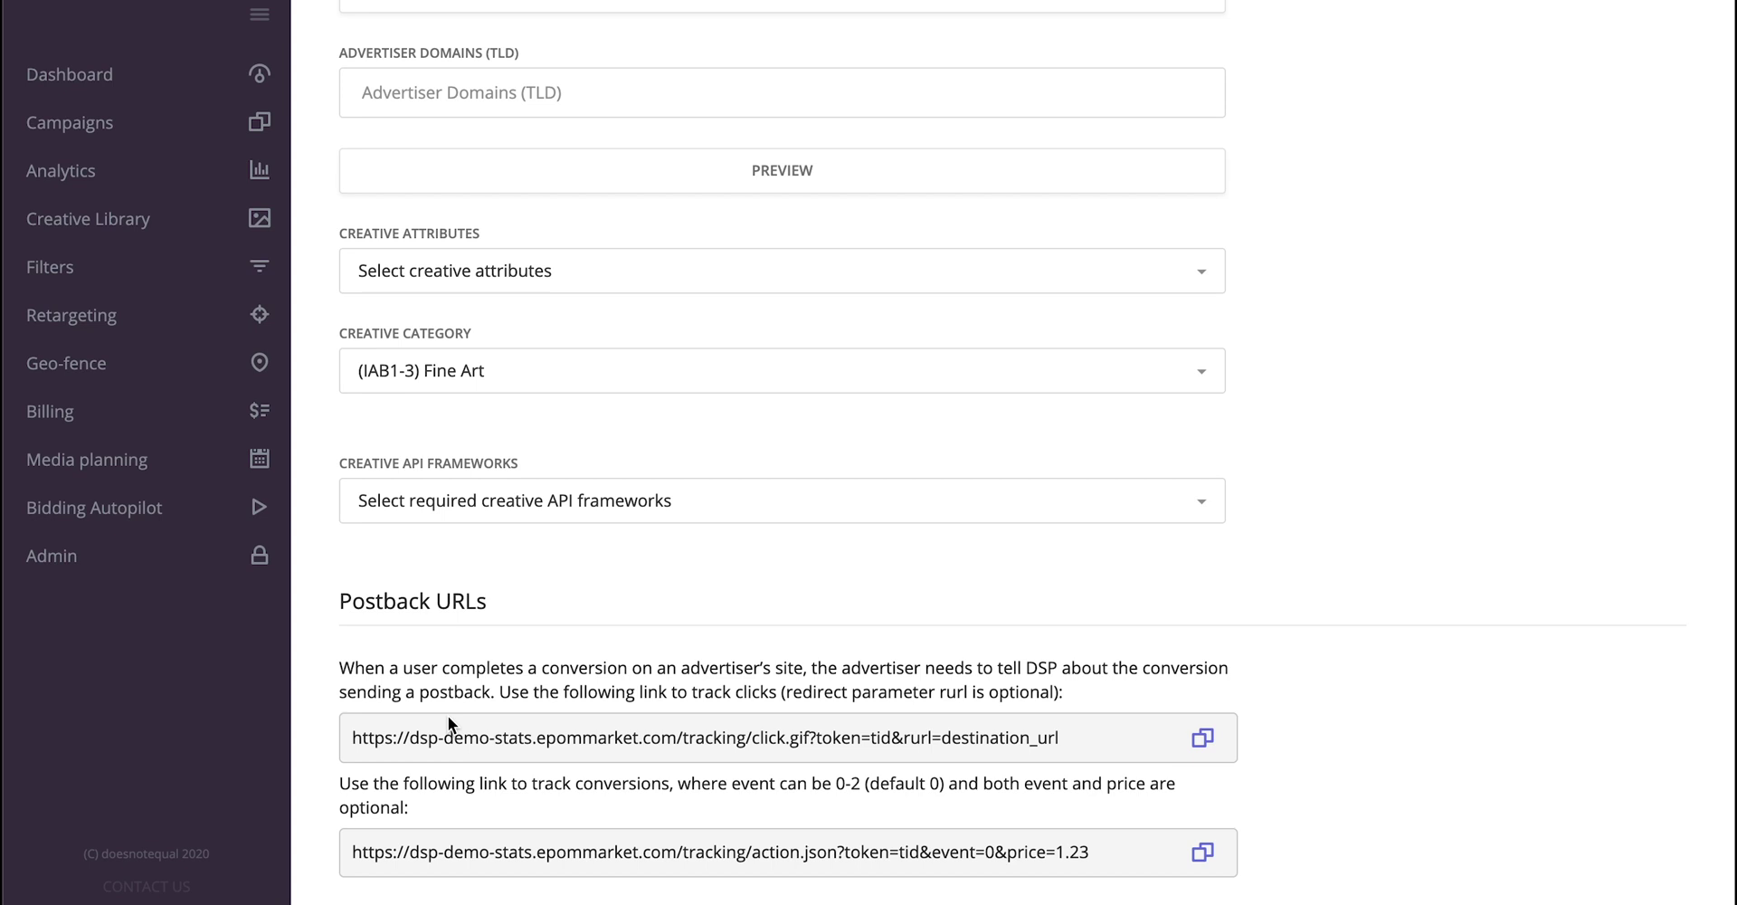
{"action": "triple_click", "coordinate": [1002, 738]}
{"action": "left_click", "coordinate": [1002, 738]}
{"action": "scroll", "coordinate": [1252, 643], "scroll_direction": "up", "scroll_amount": 1}
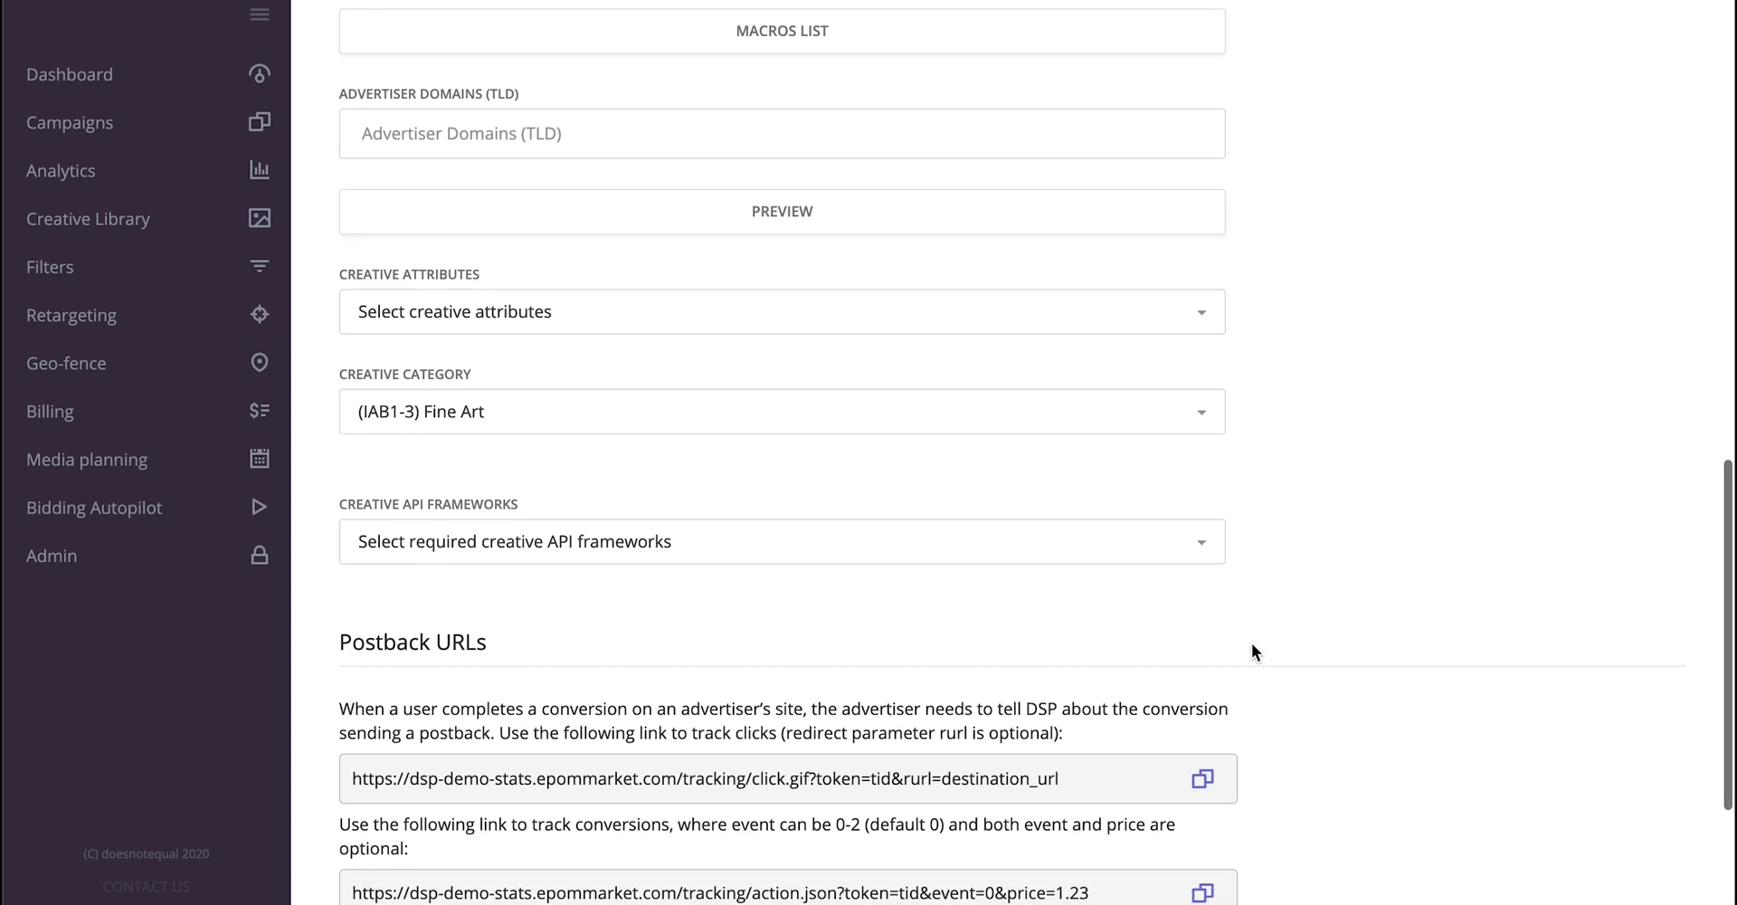
{"action": "scroll", "coordinate": [1251, 643], "scroll_direction": "down", "scroll_amount": 2}
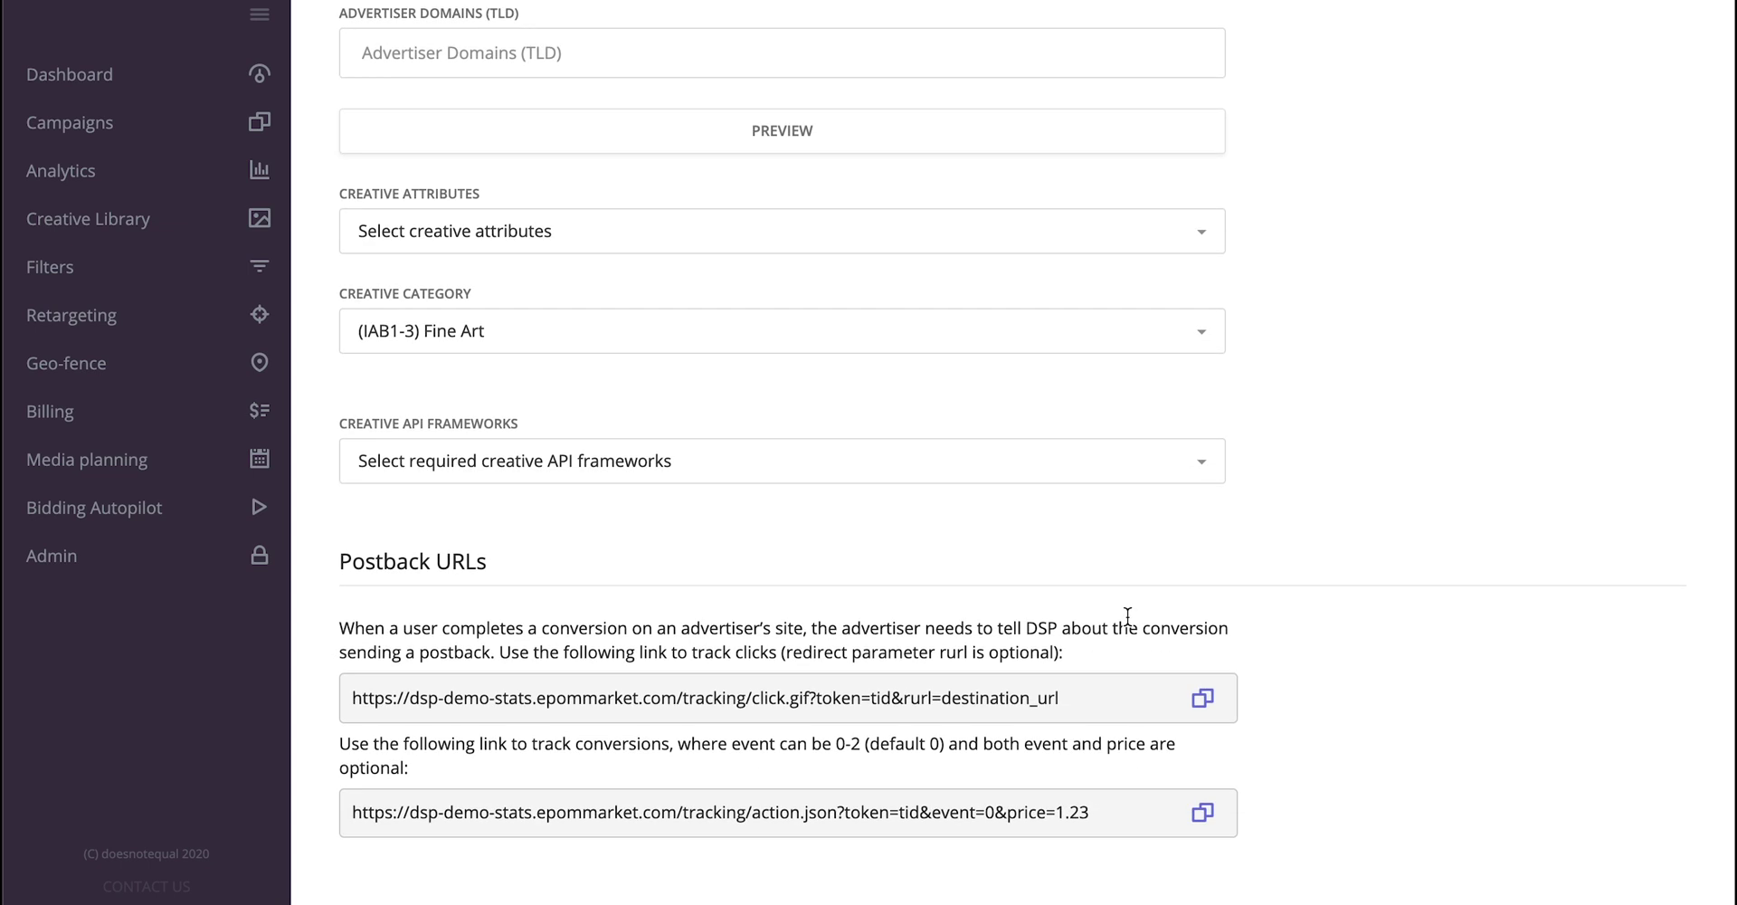
{"action": "triple_click", "coordinate": [782, 704]}
{"action": "left_click", "coordinate": [782, 703]}
{"action": "triple_click", "coordinate": [789, 694]}
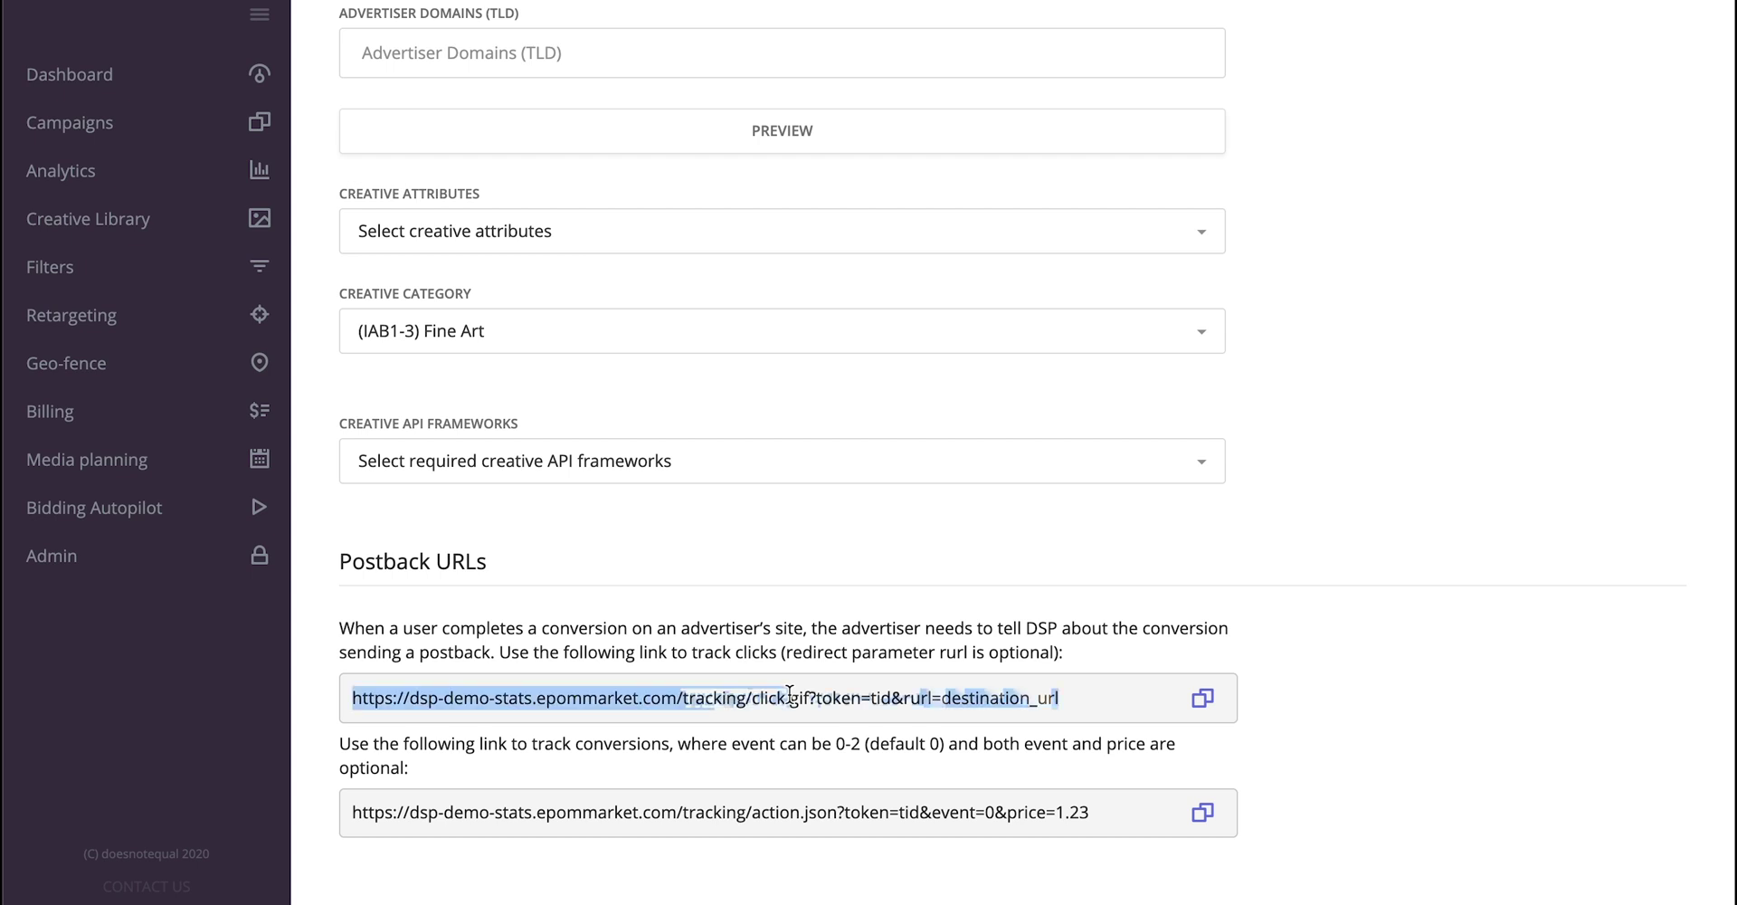
{"action": "left_click", "coordinate": [784, 695]}
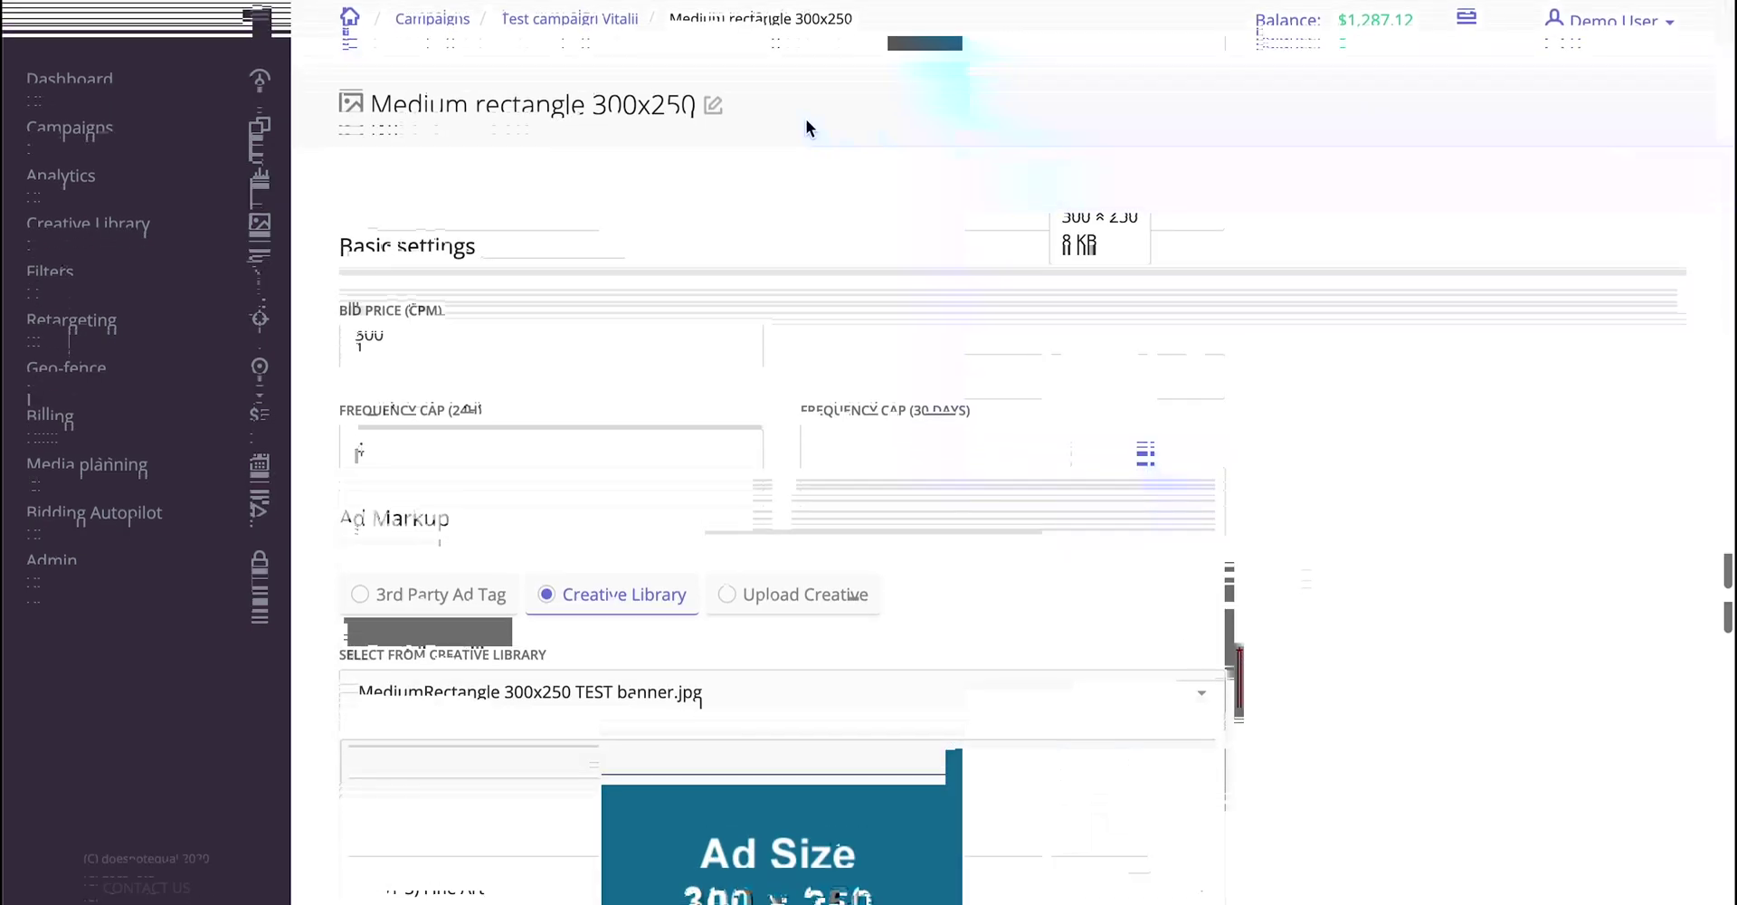
Go to the Optimization settings of the campaign that contains this creative, down to the tracking options.
{"action": "left_click", "coordinate": [550, 16]}
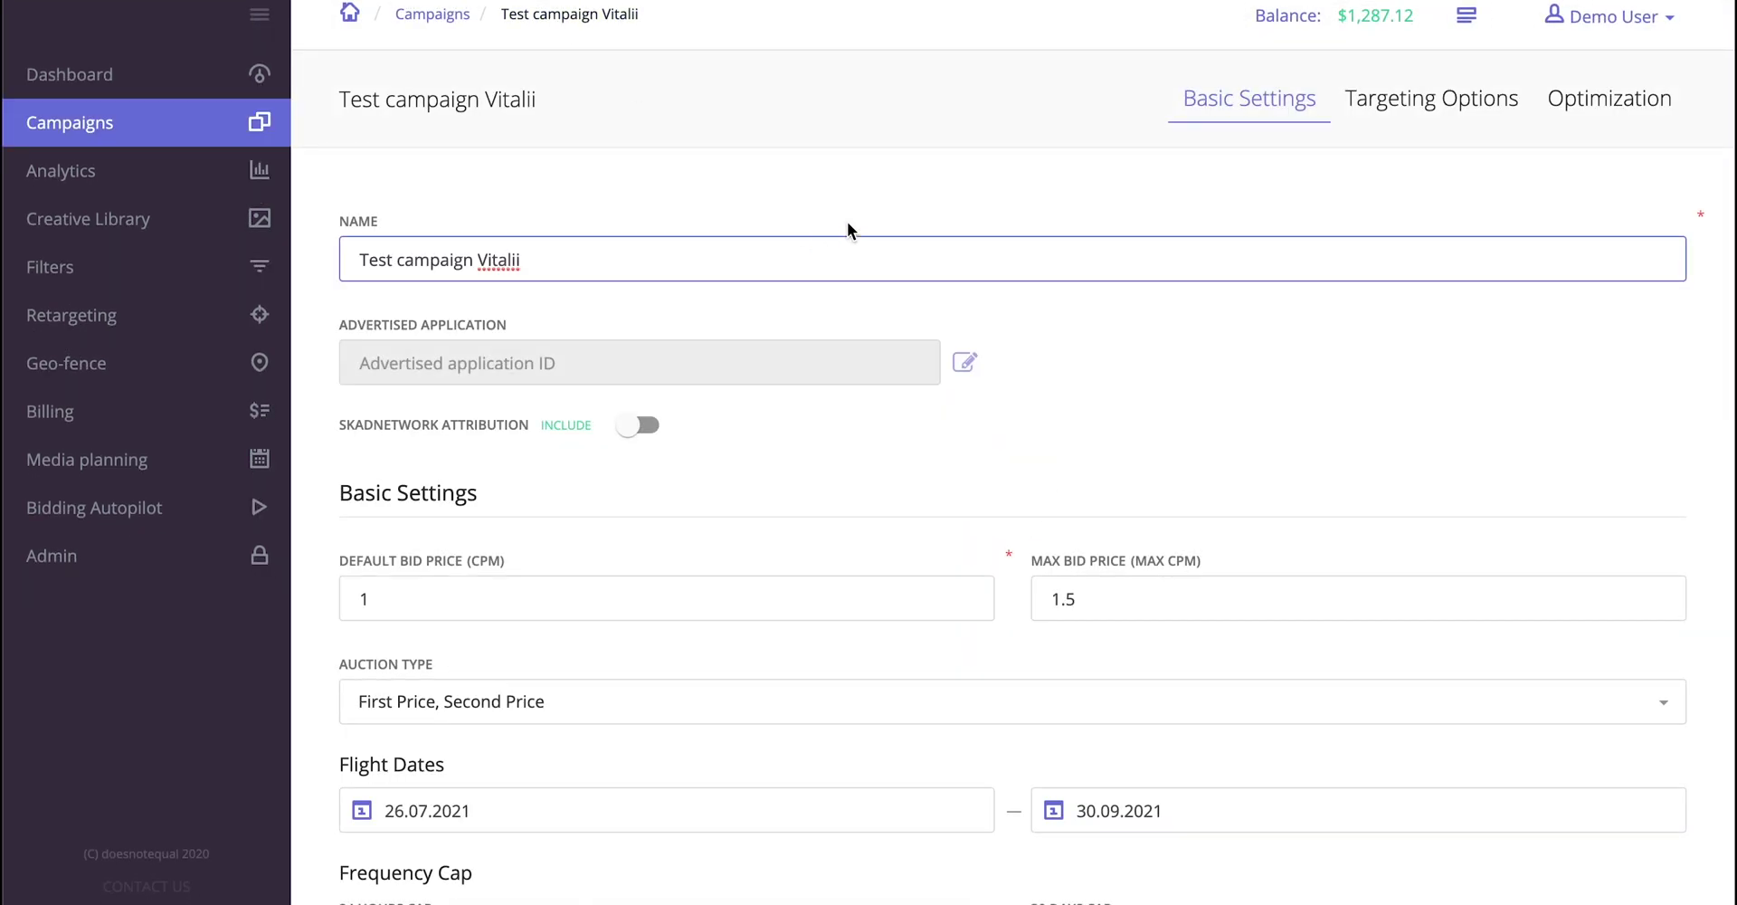
{"action": "left_click", "coordinate": [1634, 107]}
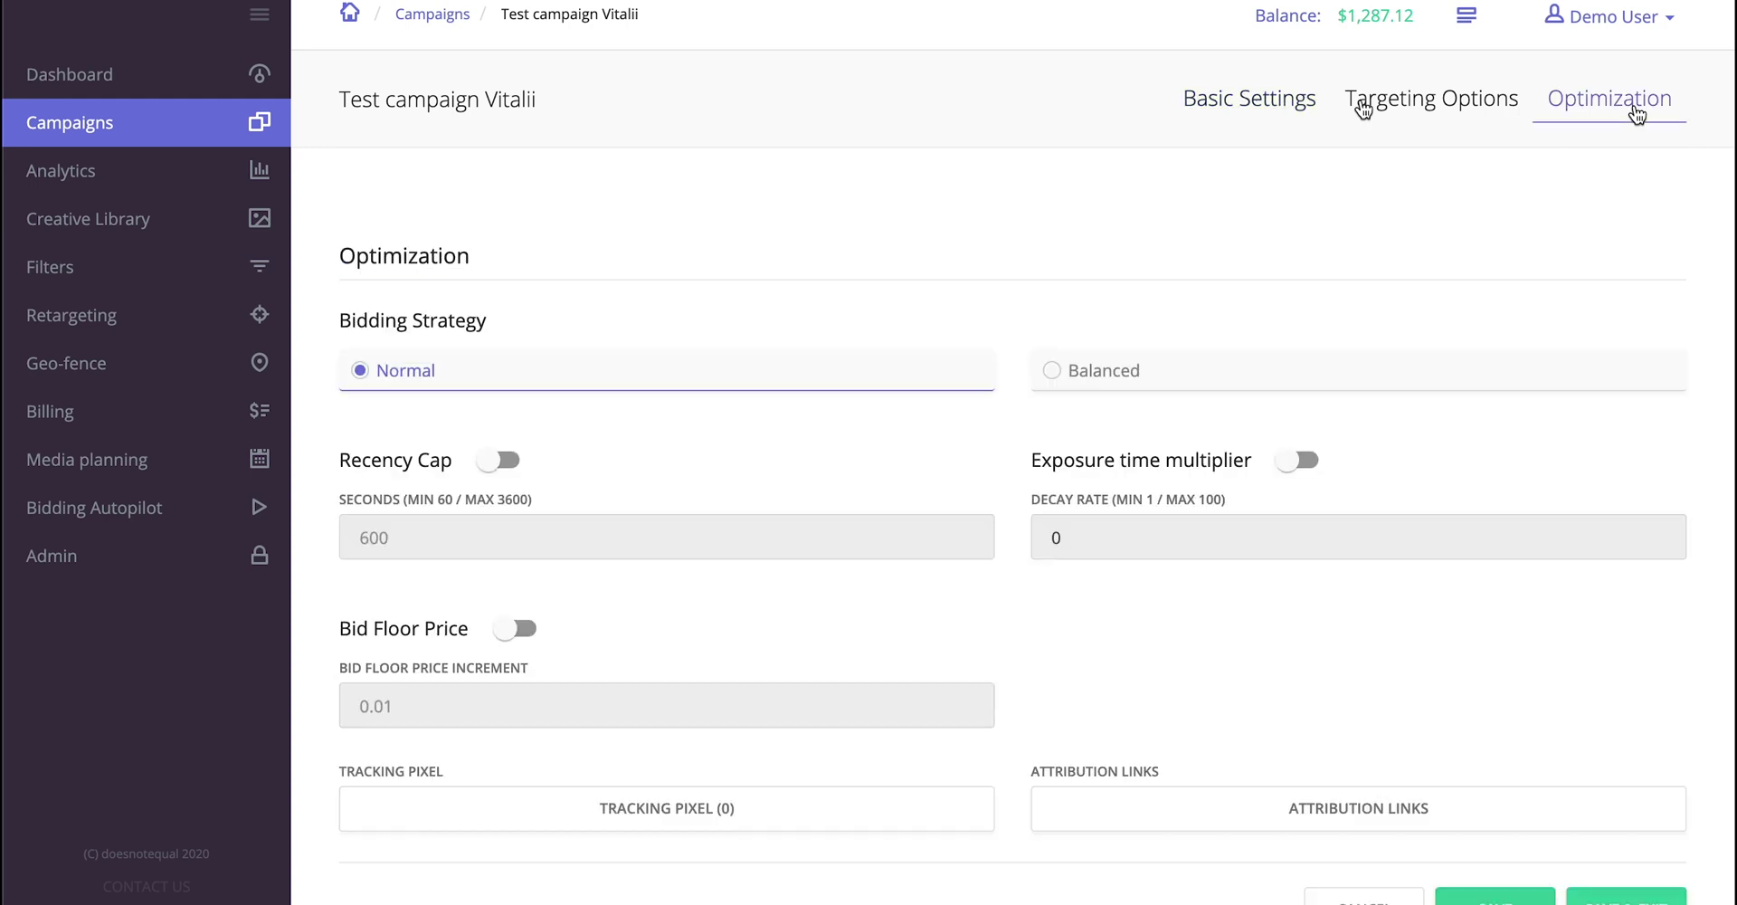
{"action": "scroll", "coordinate": [1159, 507], "scroll_direction": "down", "scroll_amount": 2}
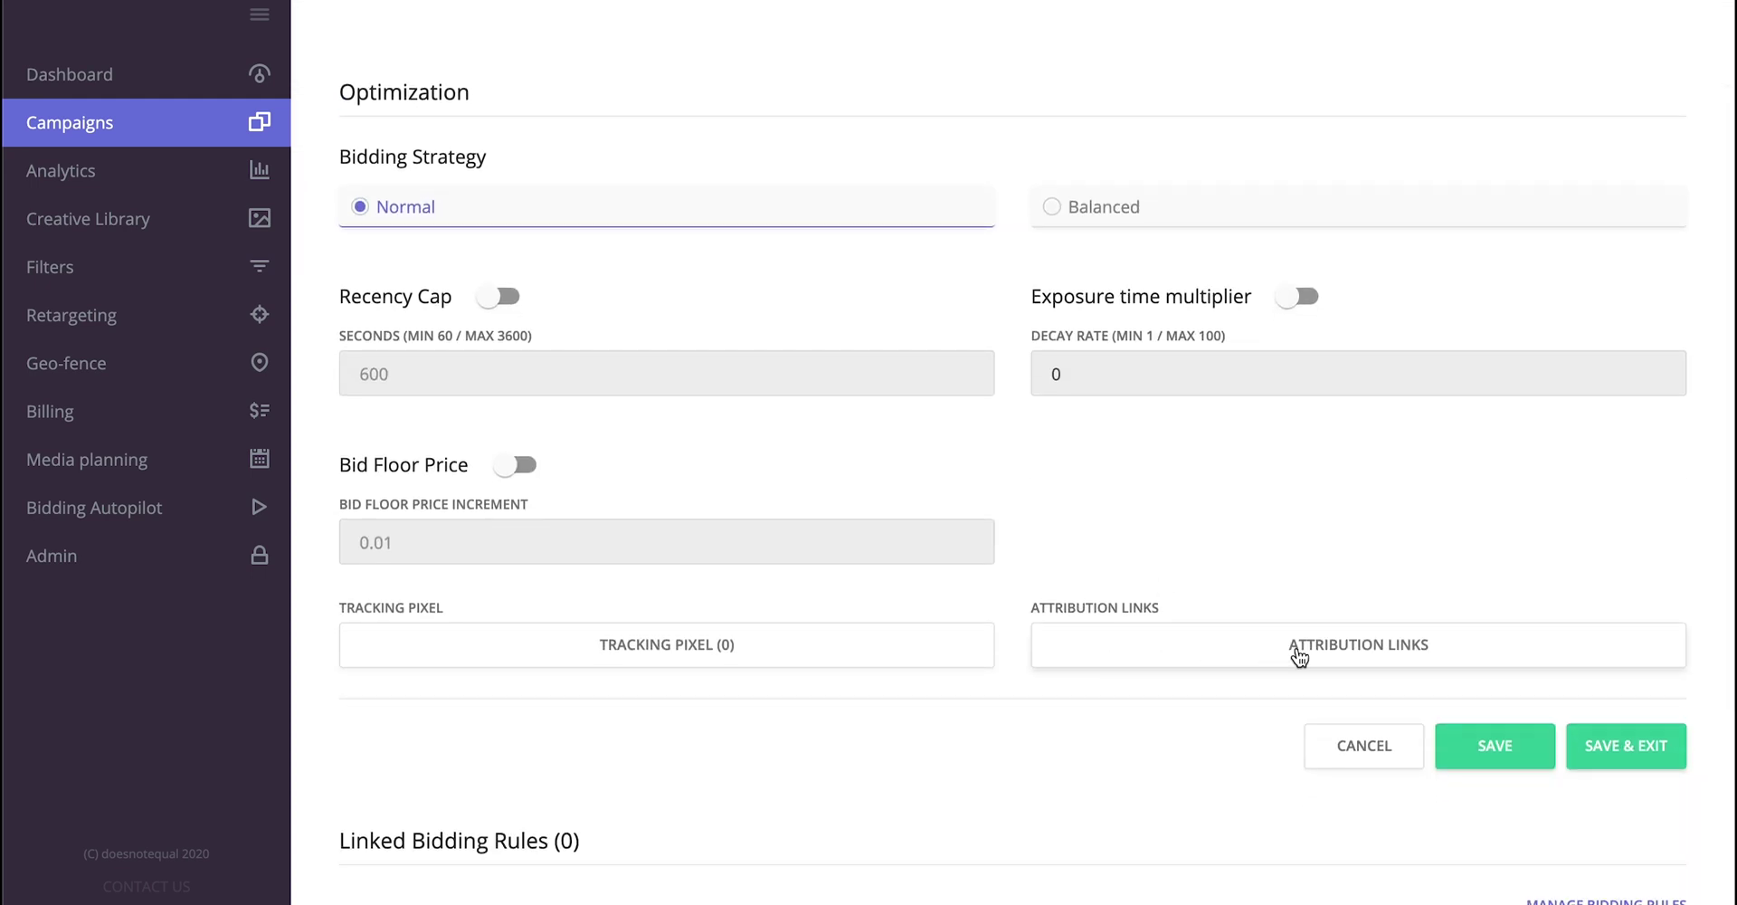
View the campaign's attribution links for Impression, Click and Conversion, and close them without entering any links.
{"action": "scroll", "coordinate": [1136, 572], "scroll_direction": "up", "scroll_amount": 1}
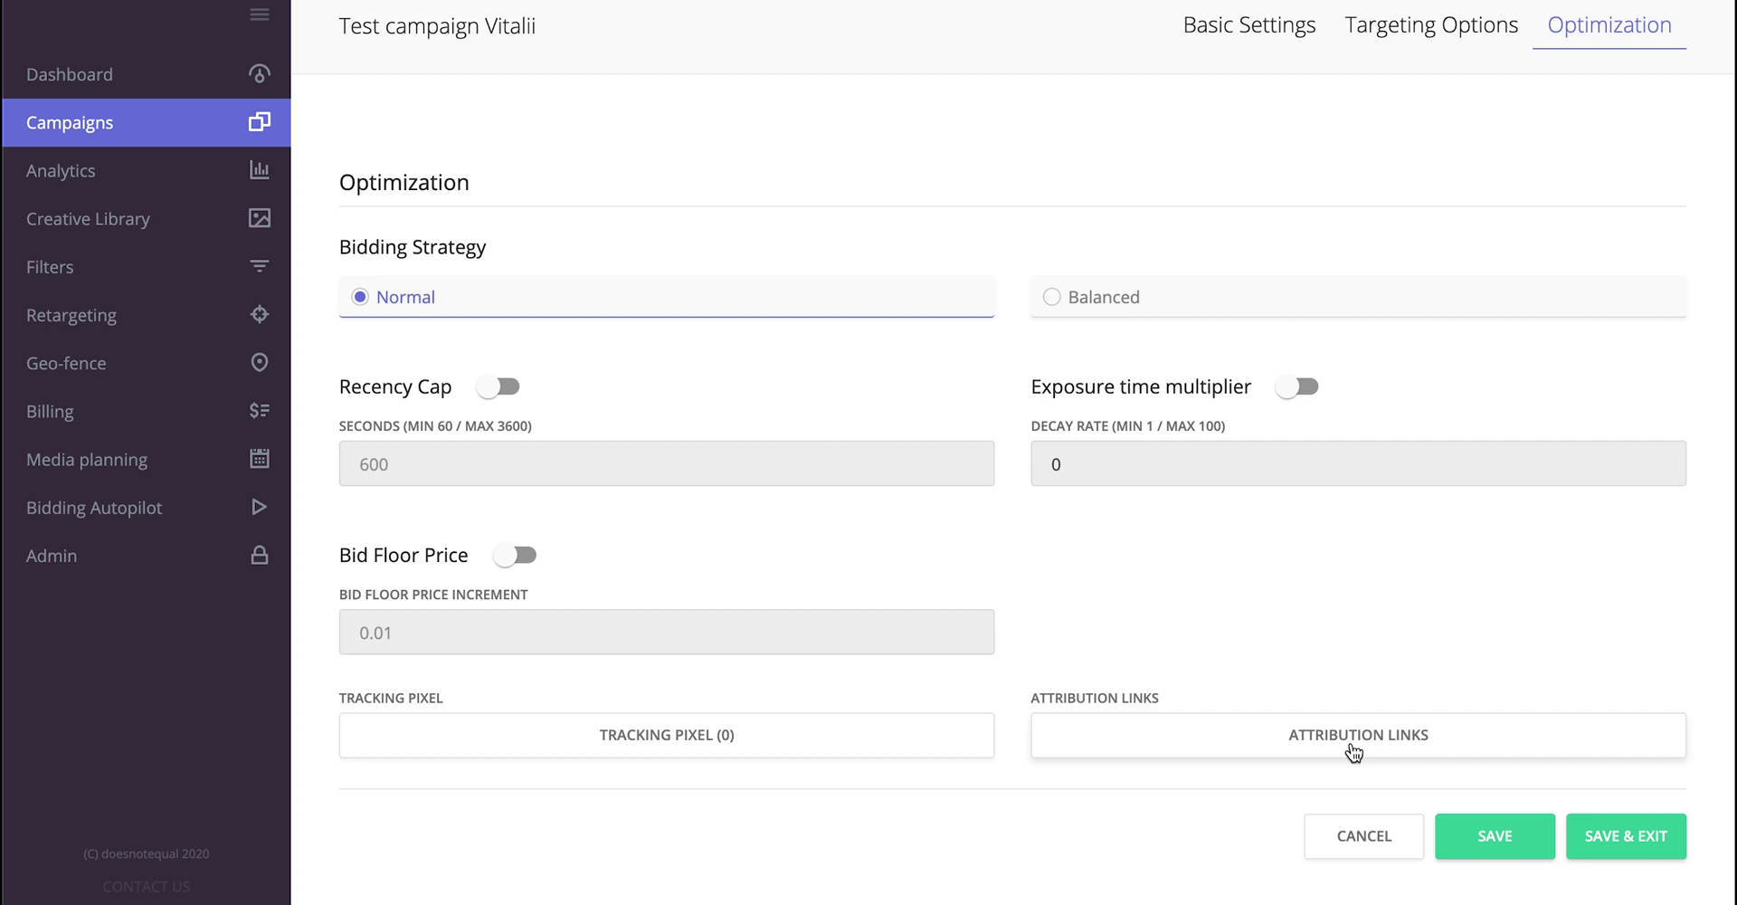
{"action": "left_click", "coordinate": [1353, 747]}
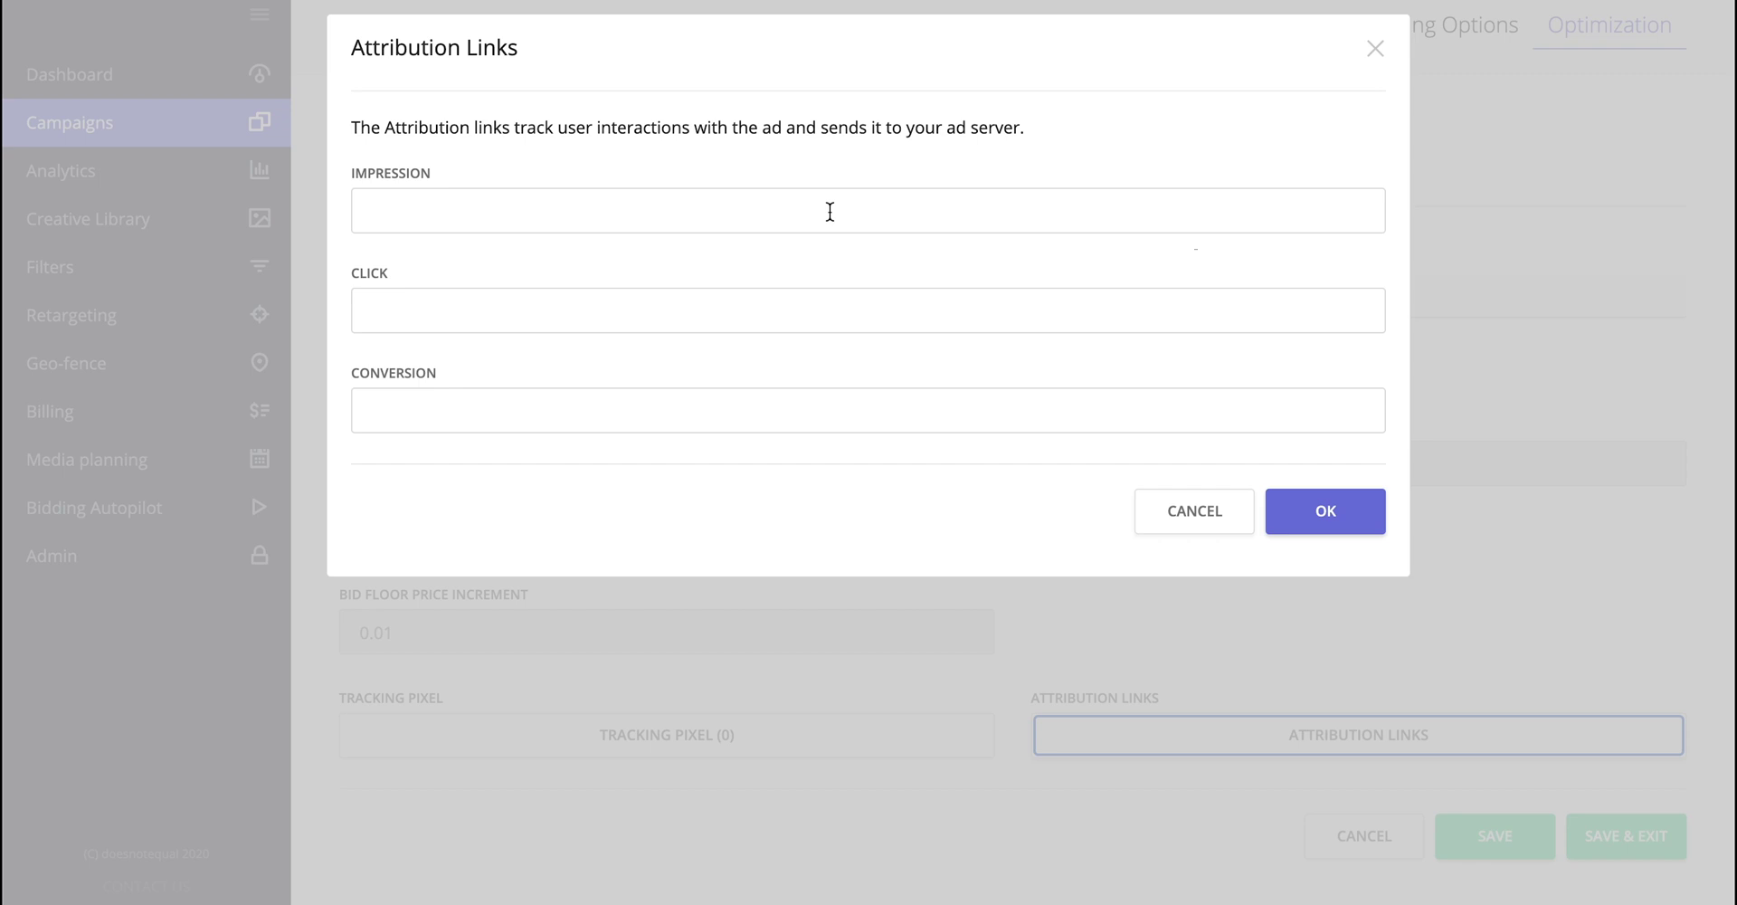
{"action": "left_click", "coordinate": [683, 201]}
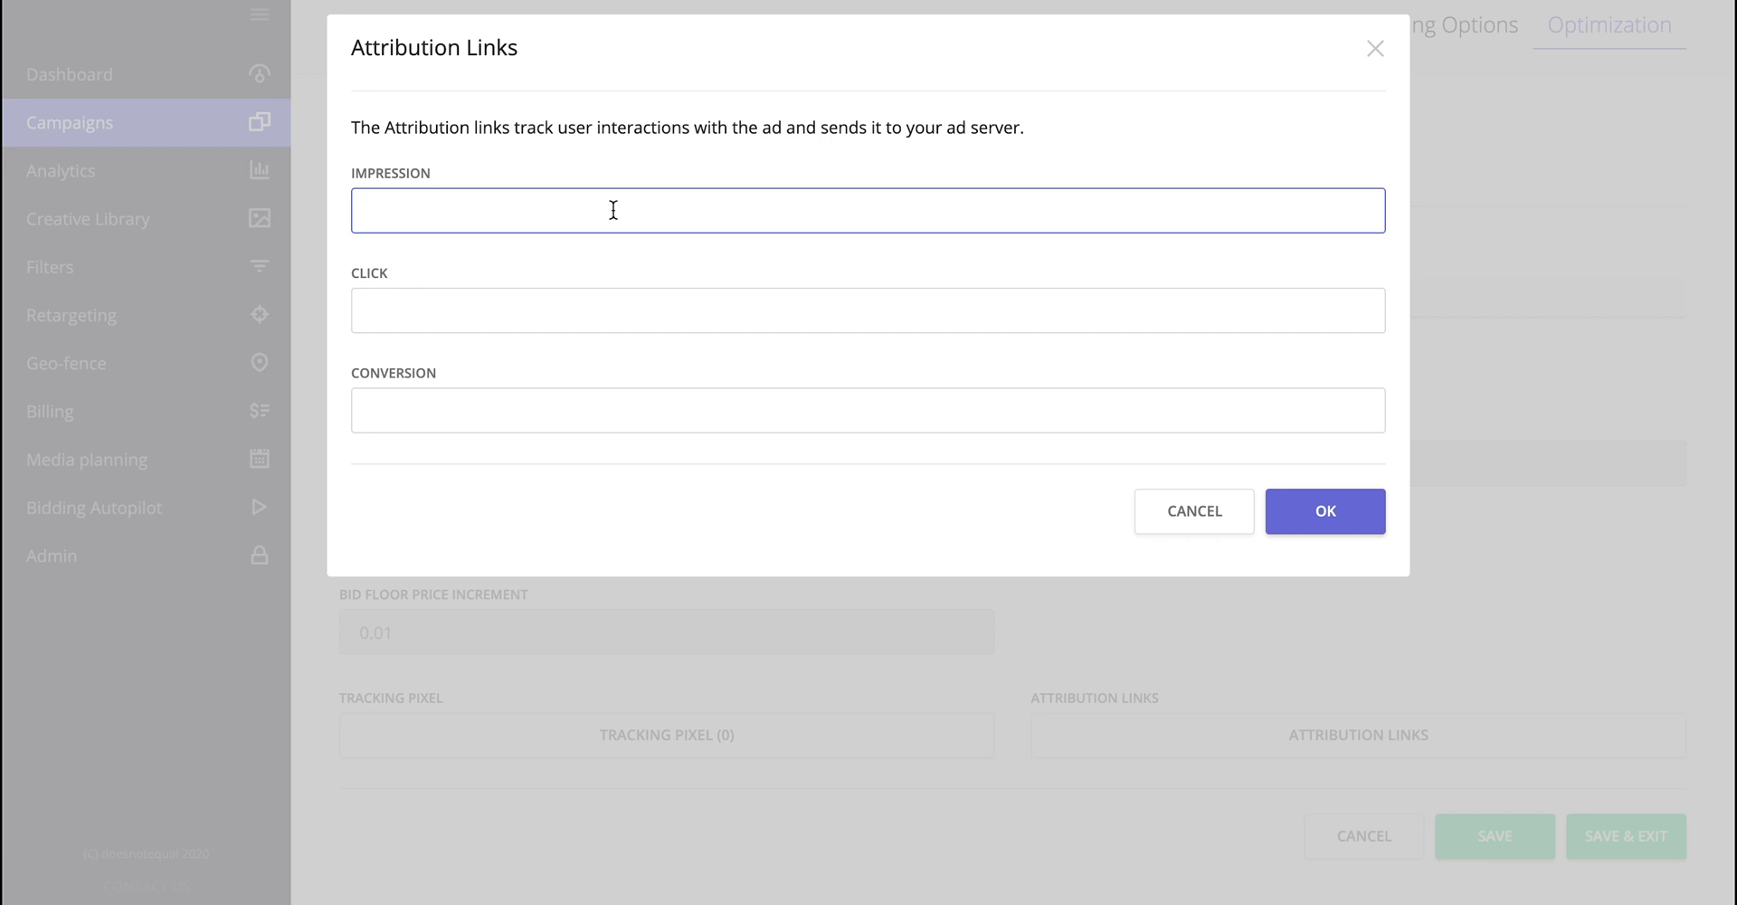
{"action": "left_click", "coordinate": [546, 318]}
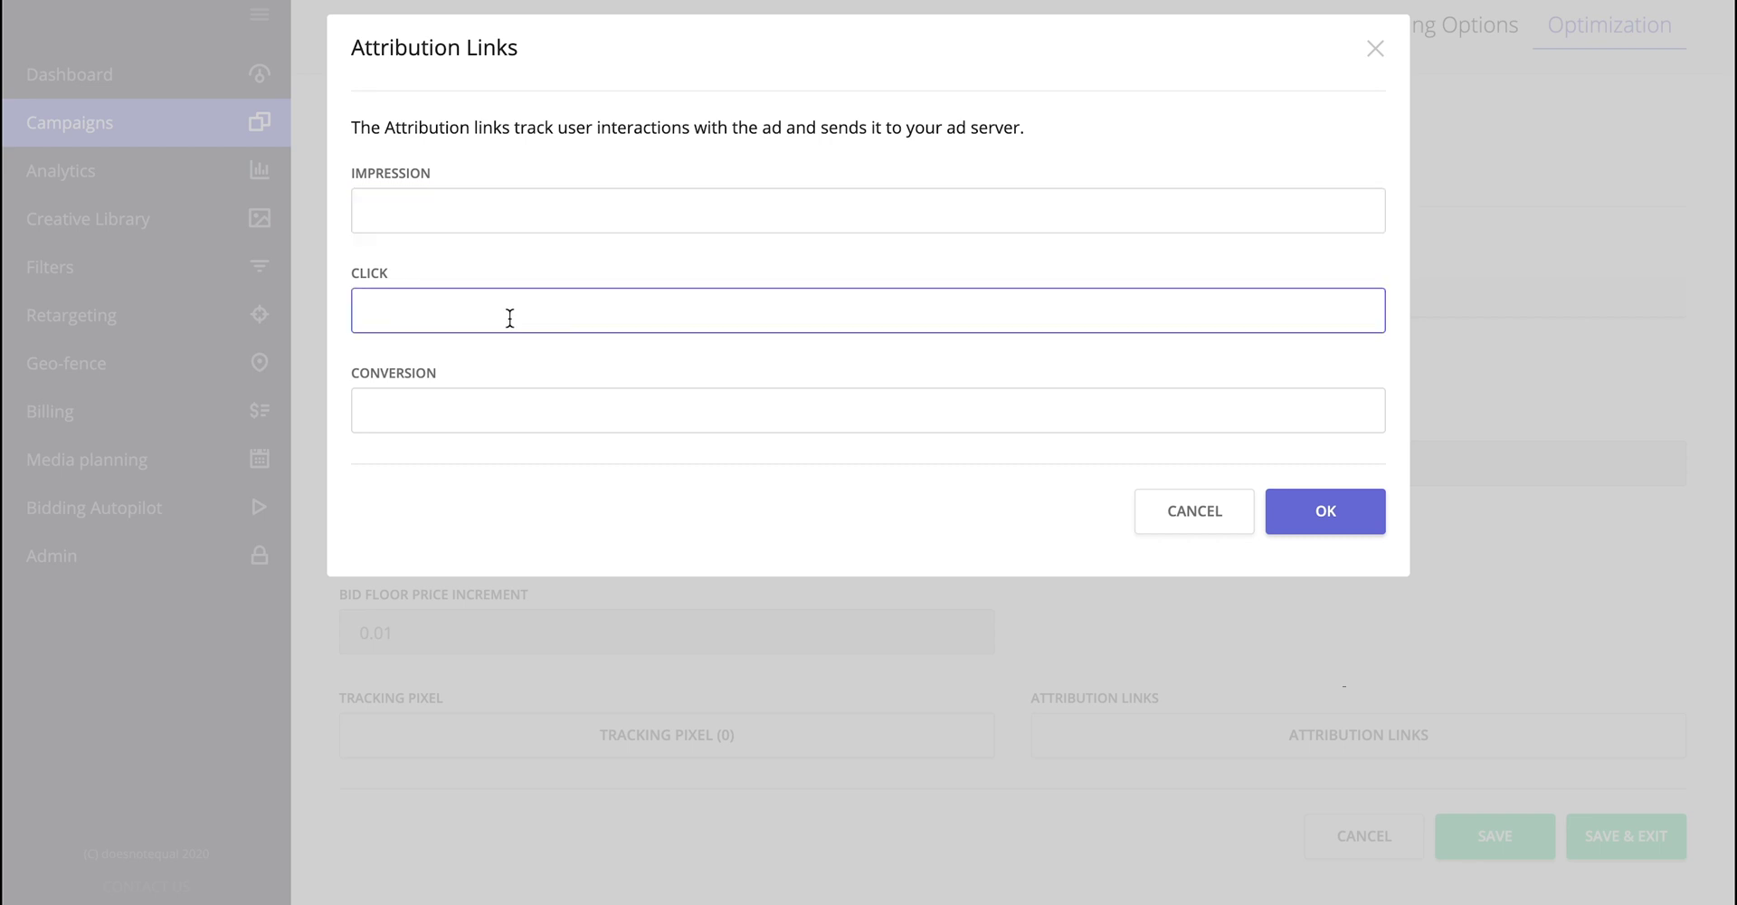
{"action": "left_click", "coordinate": [508, 416]}
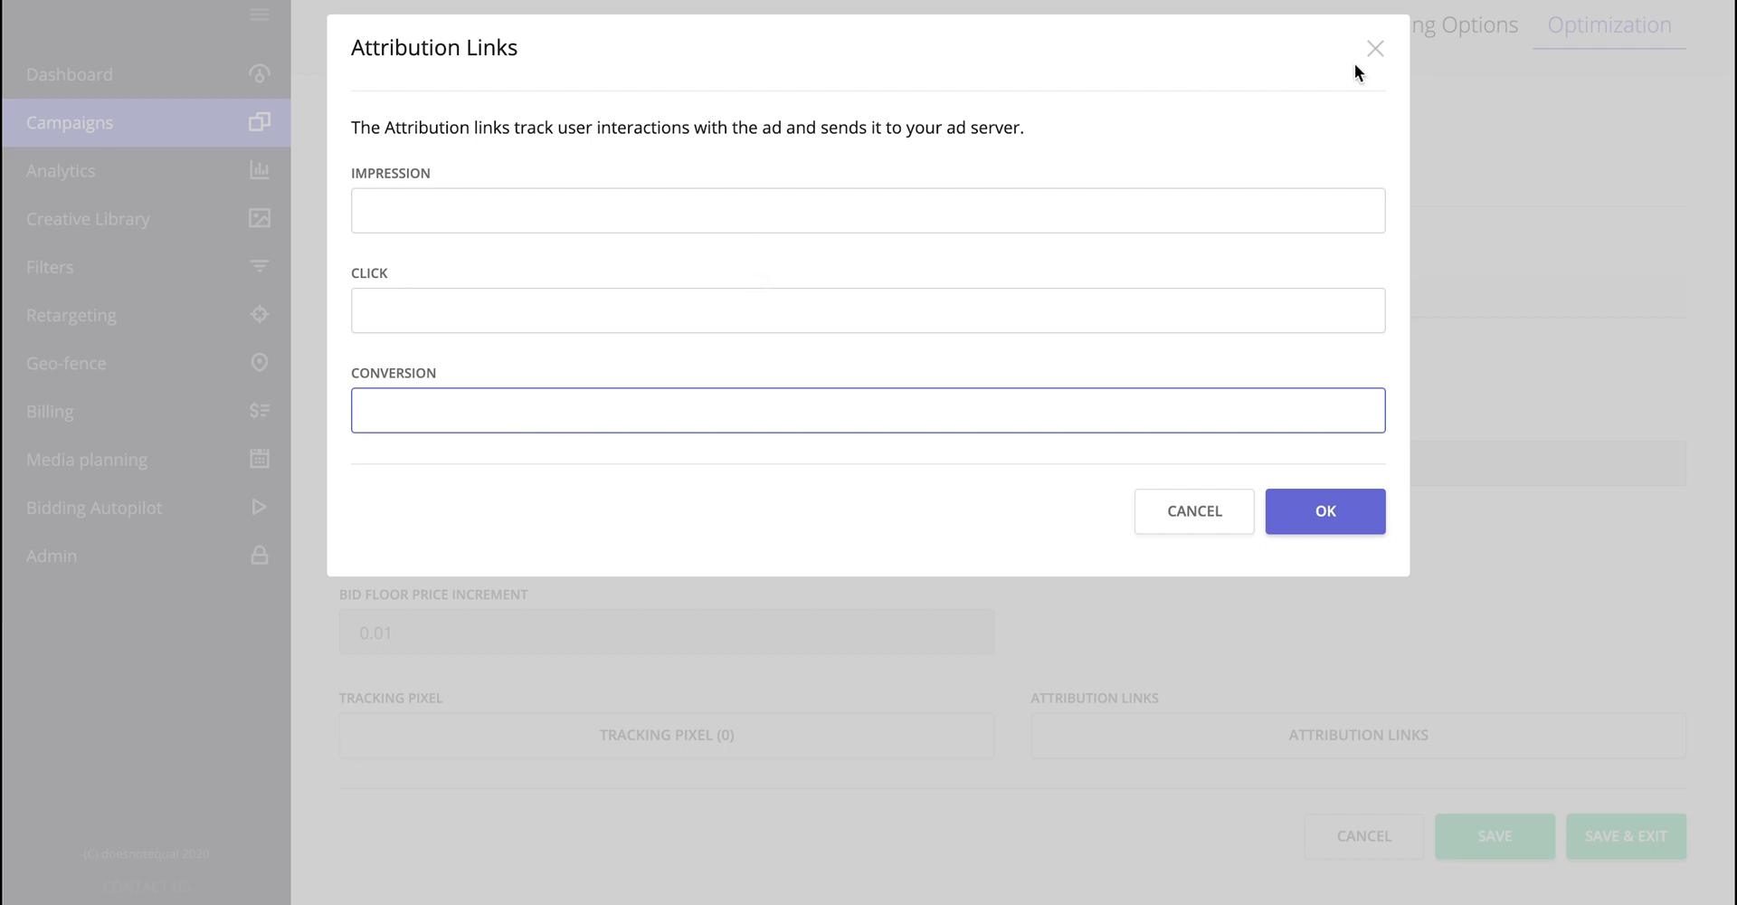
{"action": "left_click", "coordinate": [1375, 49]}
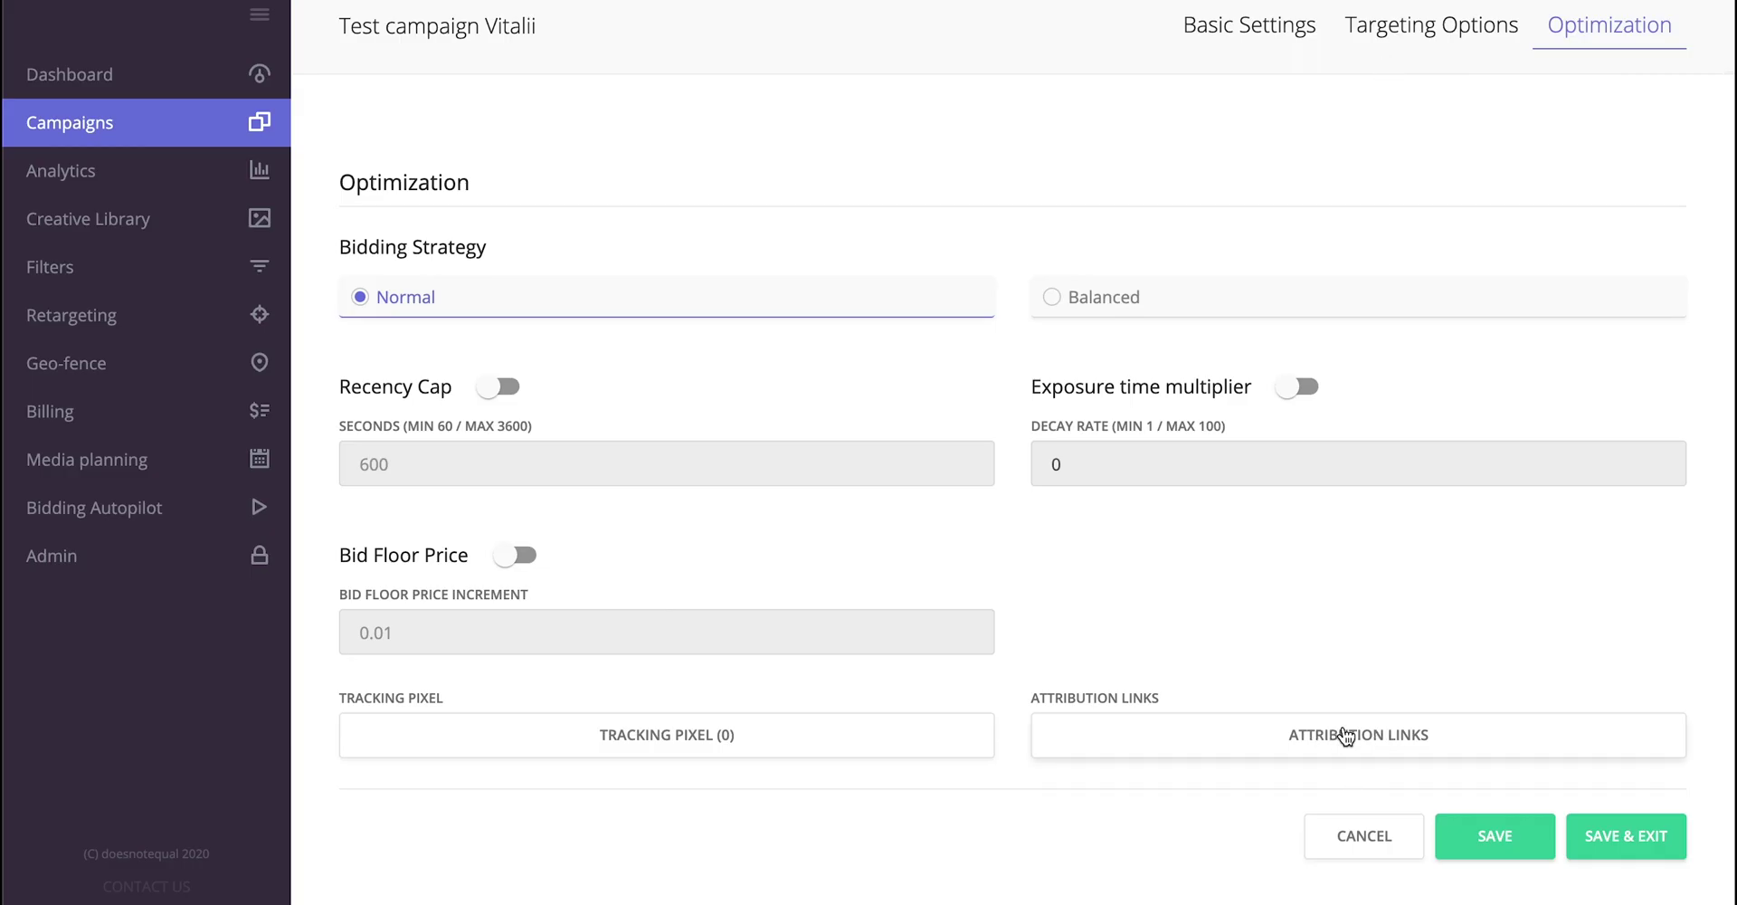
{"action": "left_click", "coordinate": [1153, 751]}
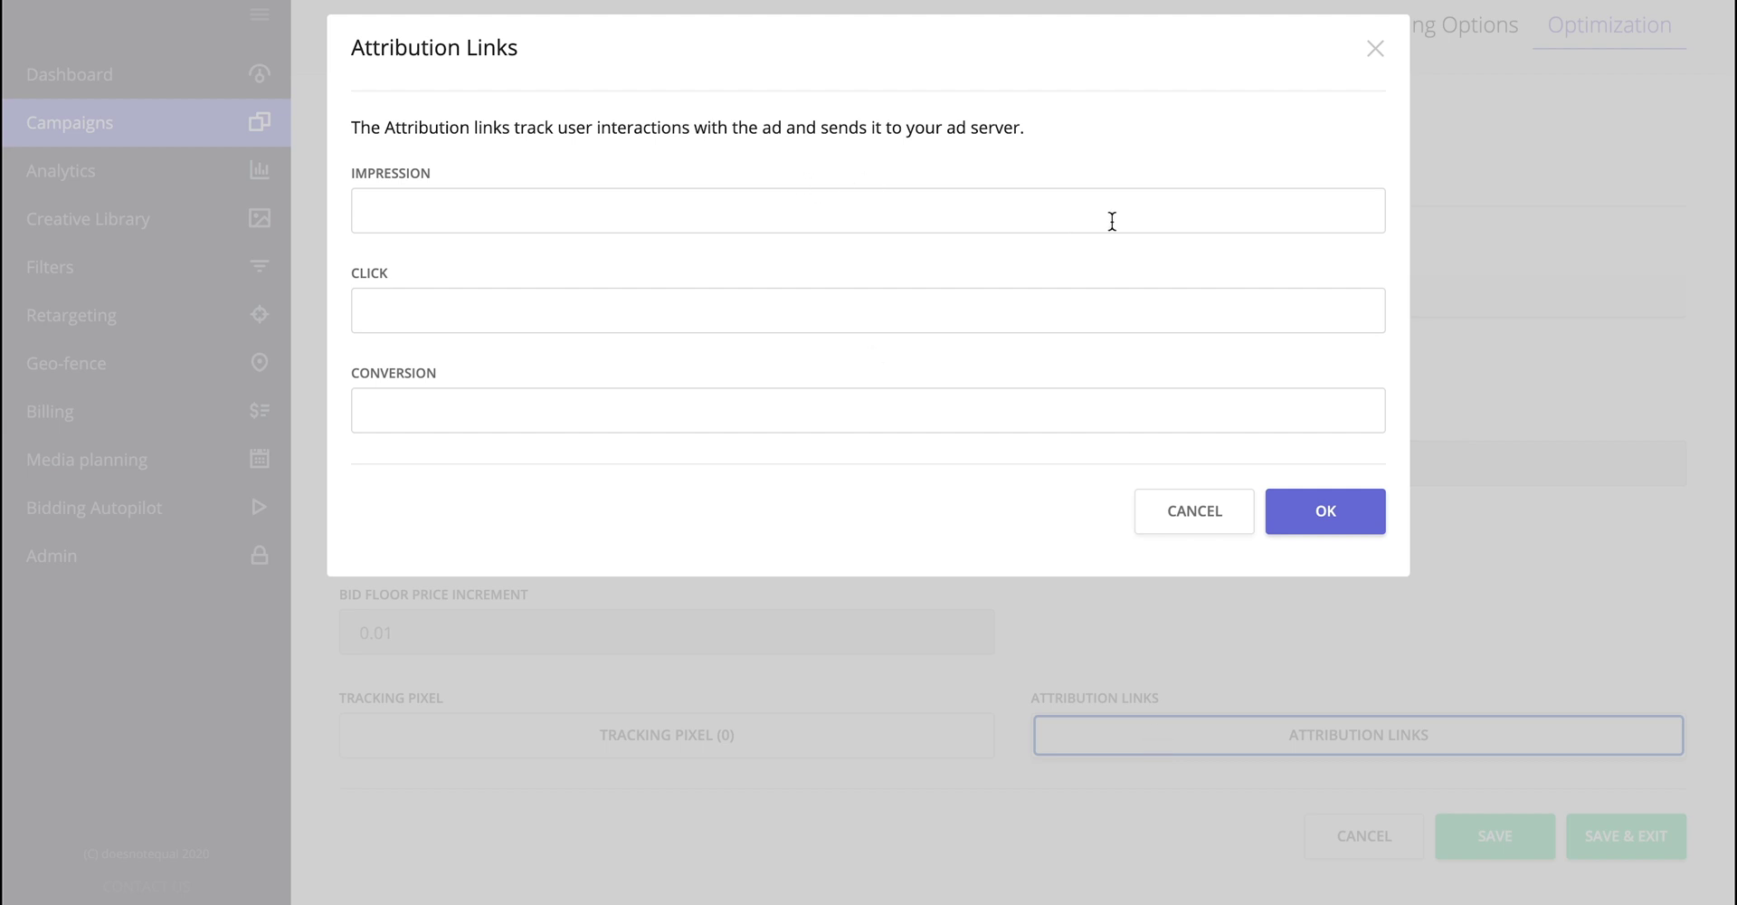
{"action": "left_click", "coordinate": [1378, 49]}
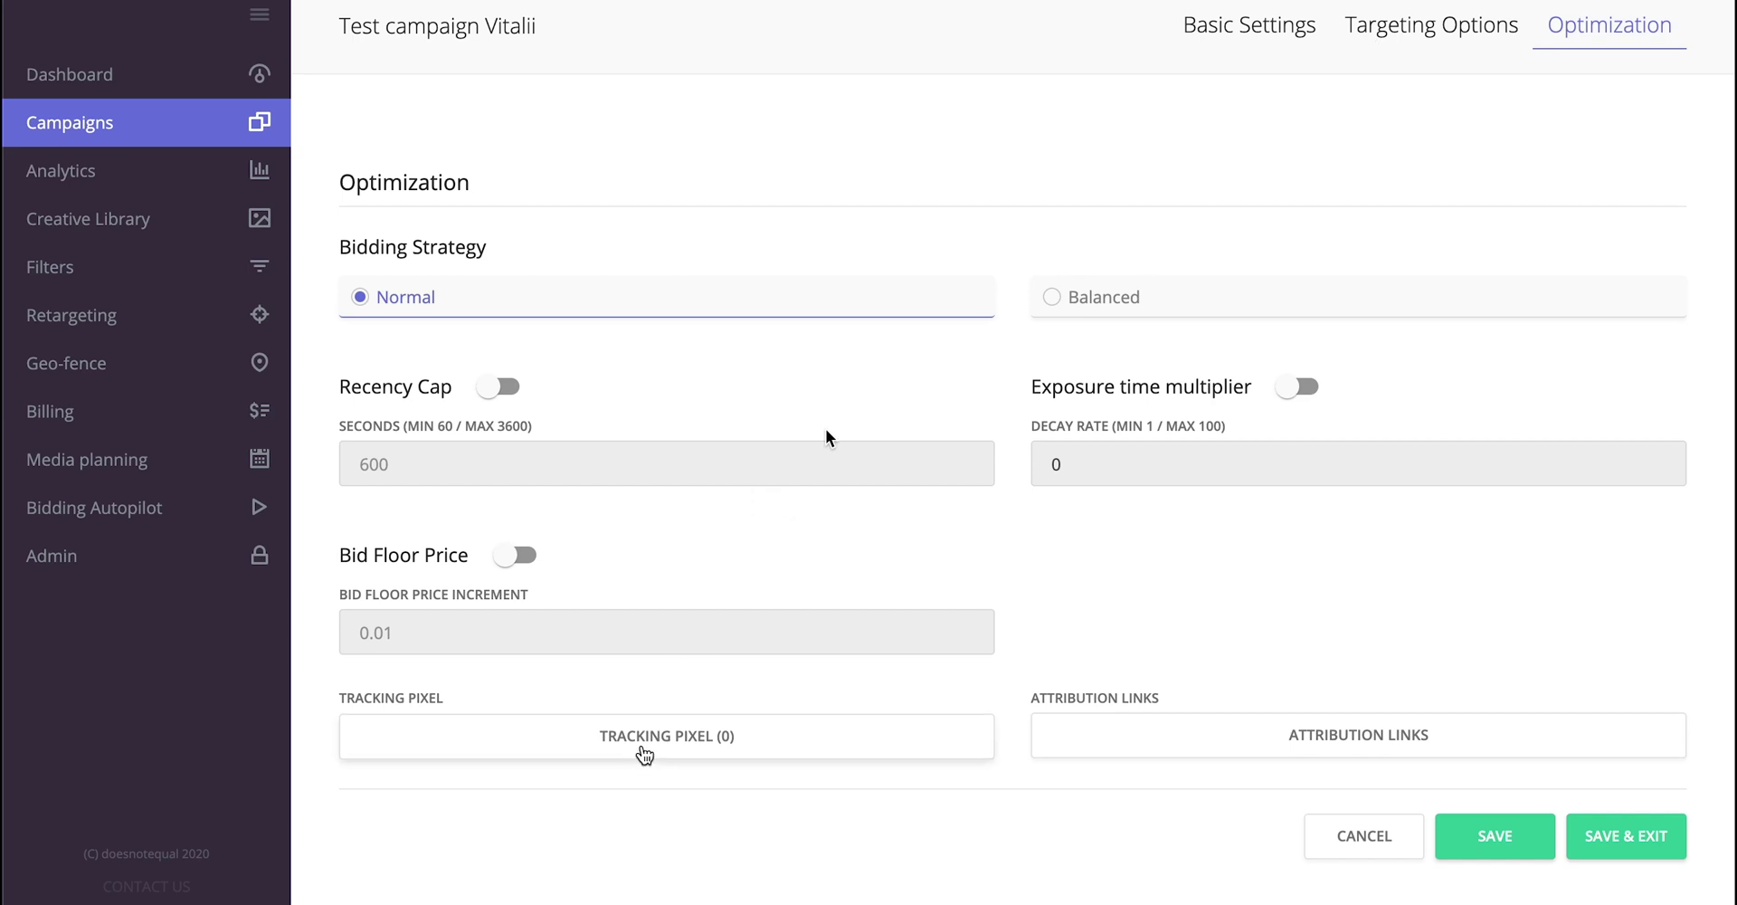
Open the campaign's tracking pixels, view the form for adding a pixel and dismiss it without adding one.
{"action": "left_click", "coordinate": [643, 744]}
{"action": "left_click", "coordinate": [875, 245]}
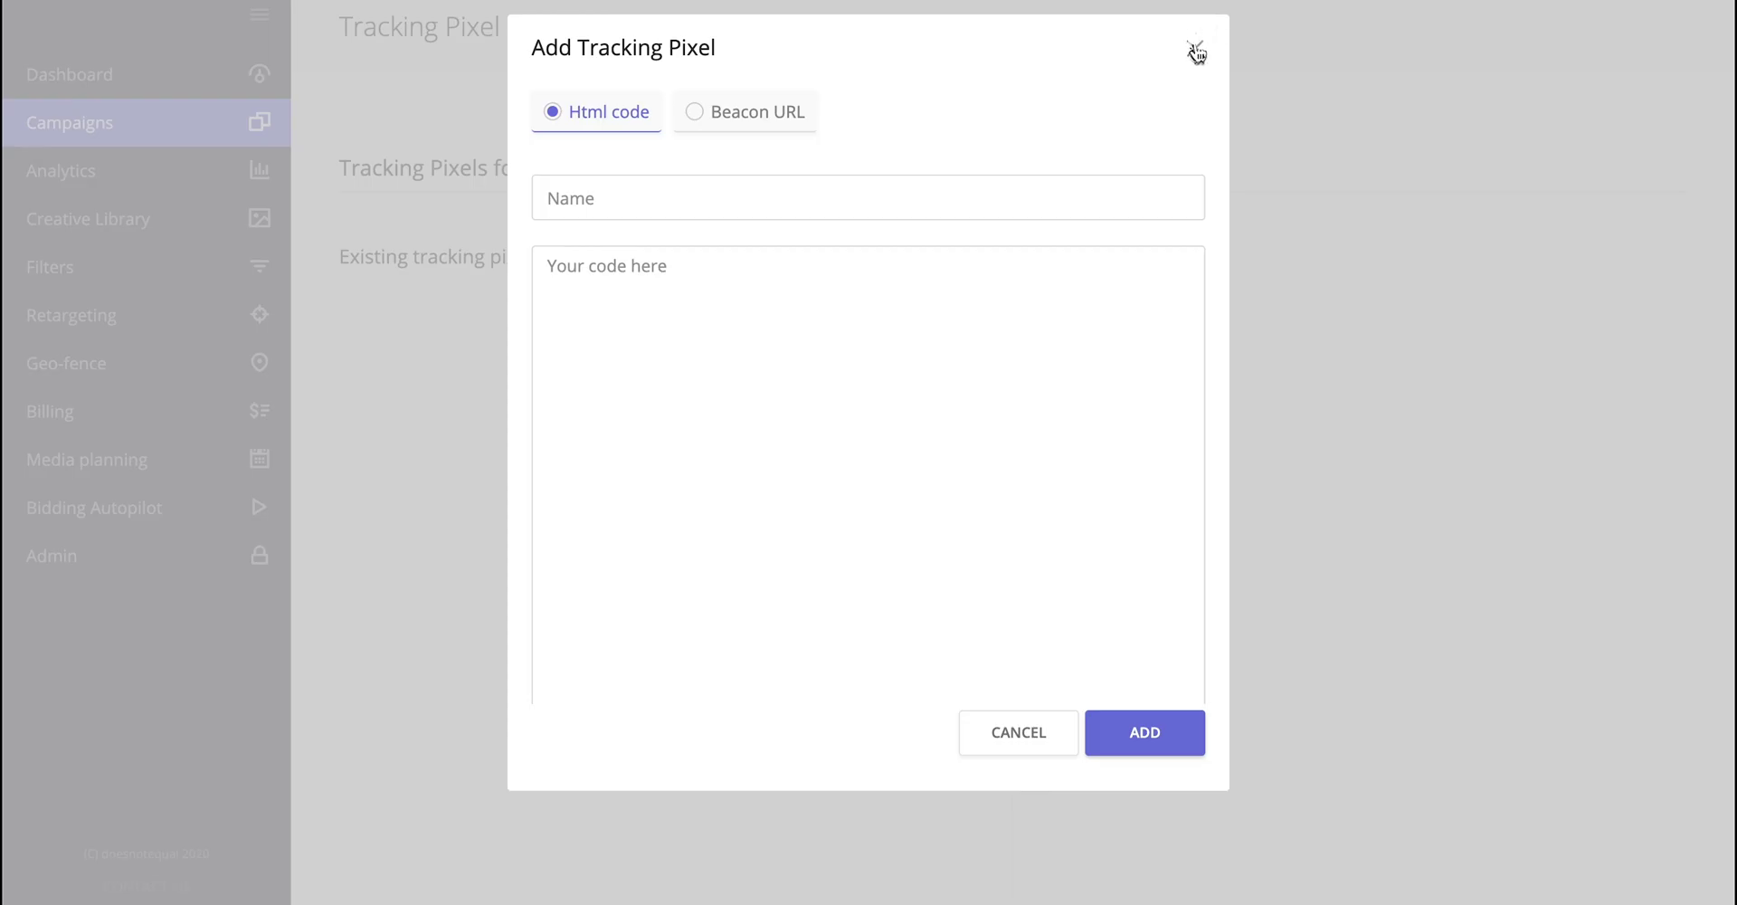
{"action": "left_click", "coordinate": [1196, 53]}
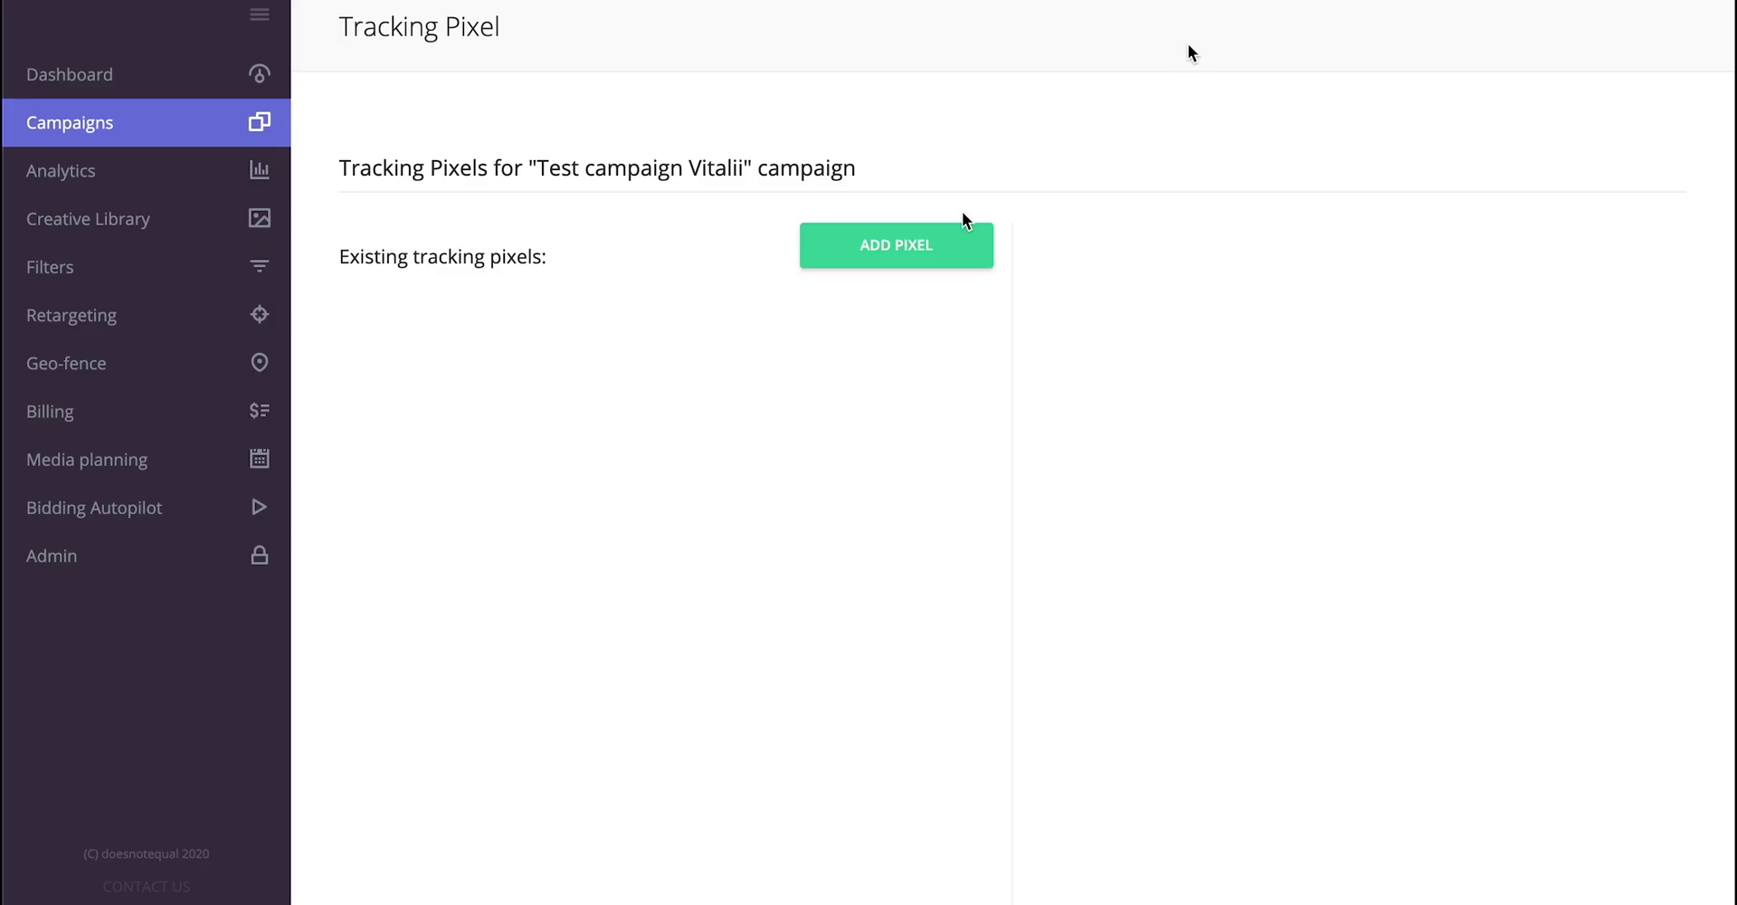
{"action": "scroll", "coordinate": [962, 210], "scroll_direction": "up", "scroll_amount": 1}
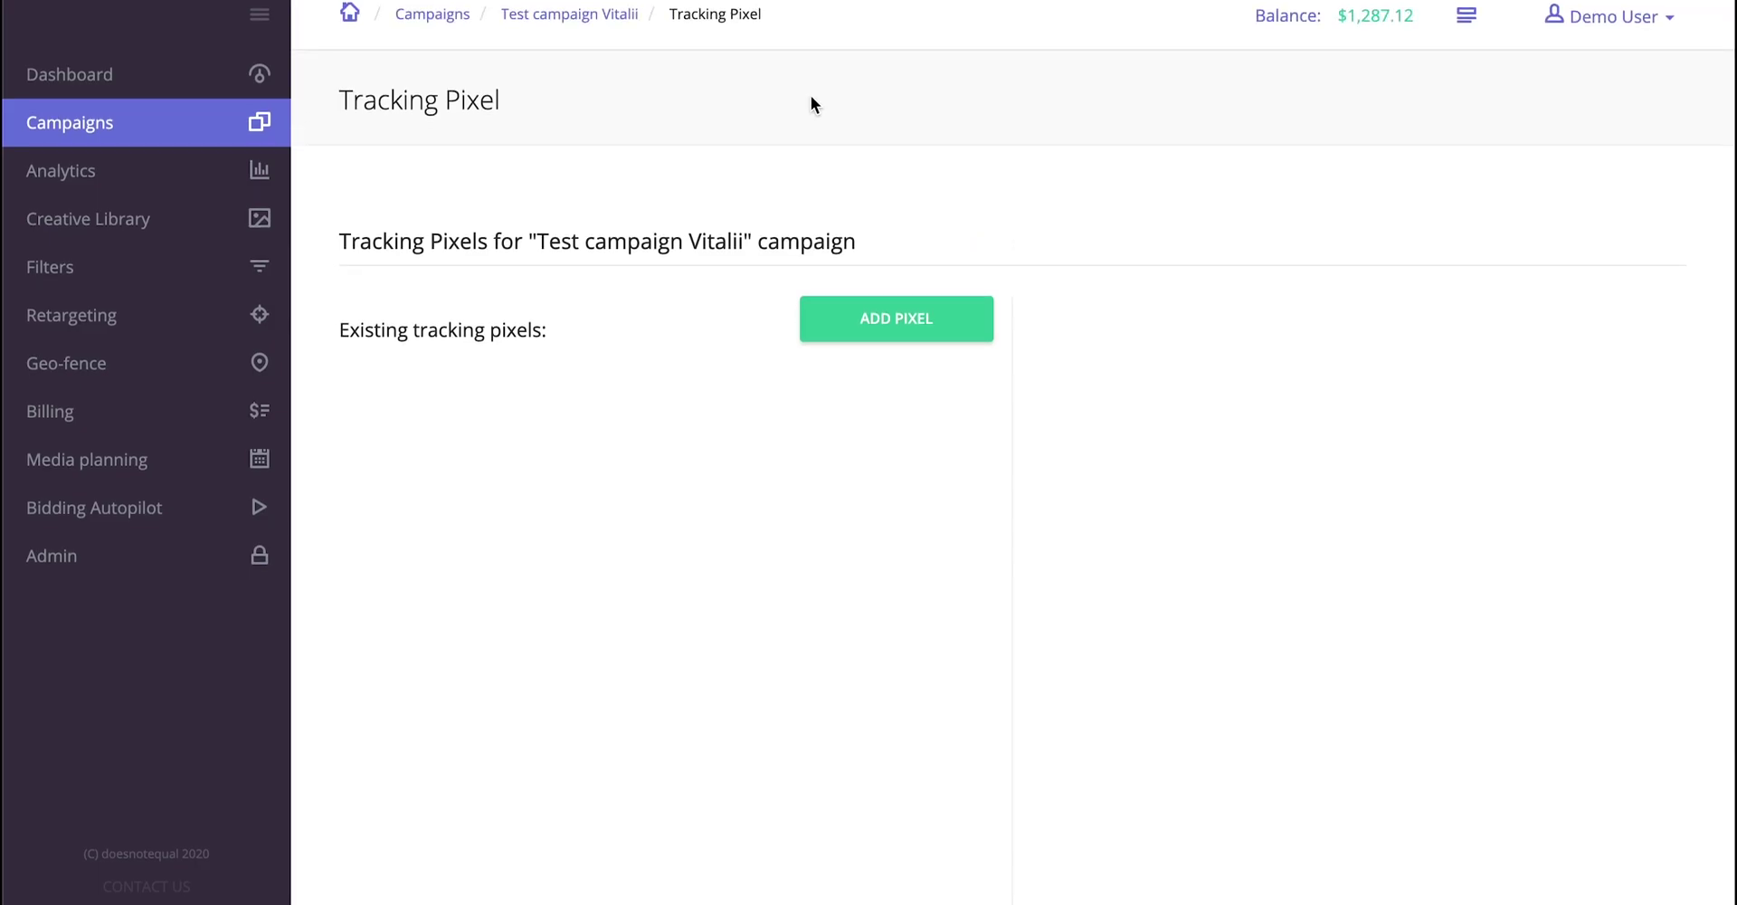
Return to the campaign's Optimization settings and look over the sections for linked bidding rules and bid multipliers.
{"action": "left_click", "coordinate": [593, 16]}
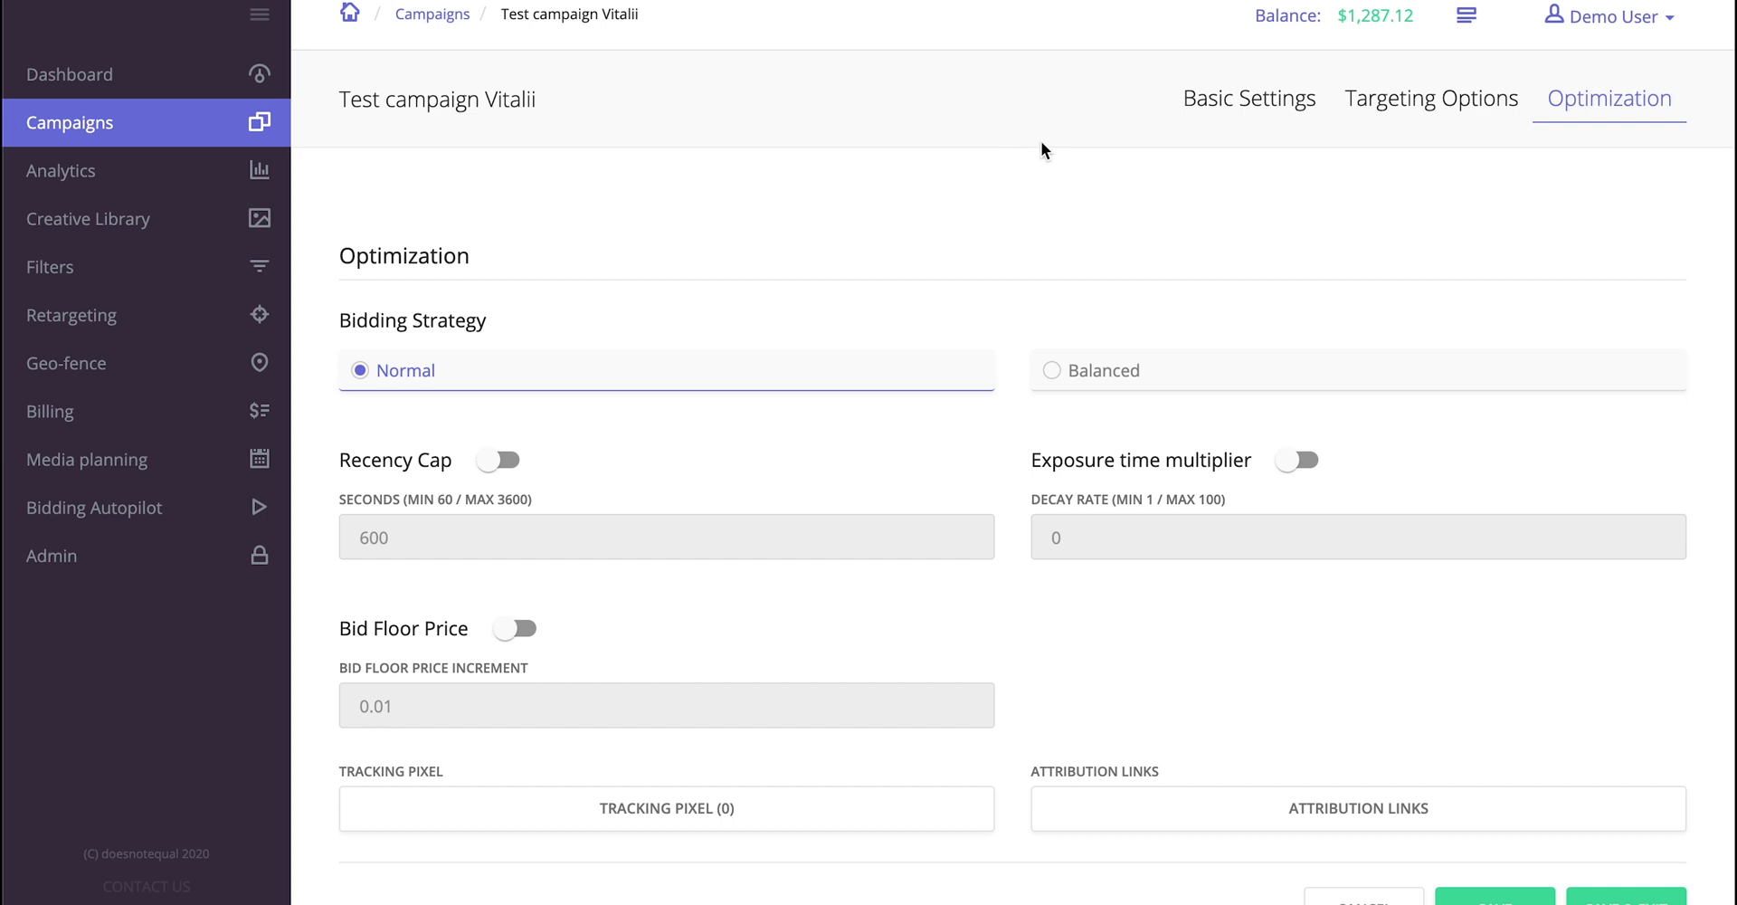
{"action": "scroll", "coordinate": [1042, 145], "scroll_direction": "down", "scroll_amount": 5}
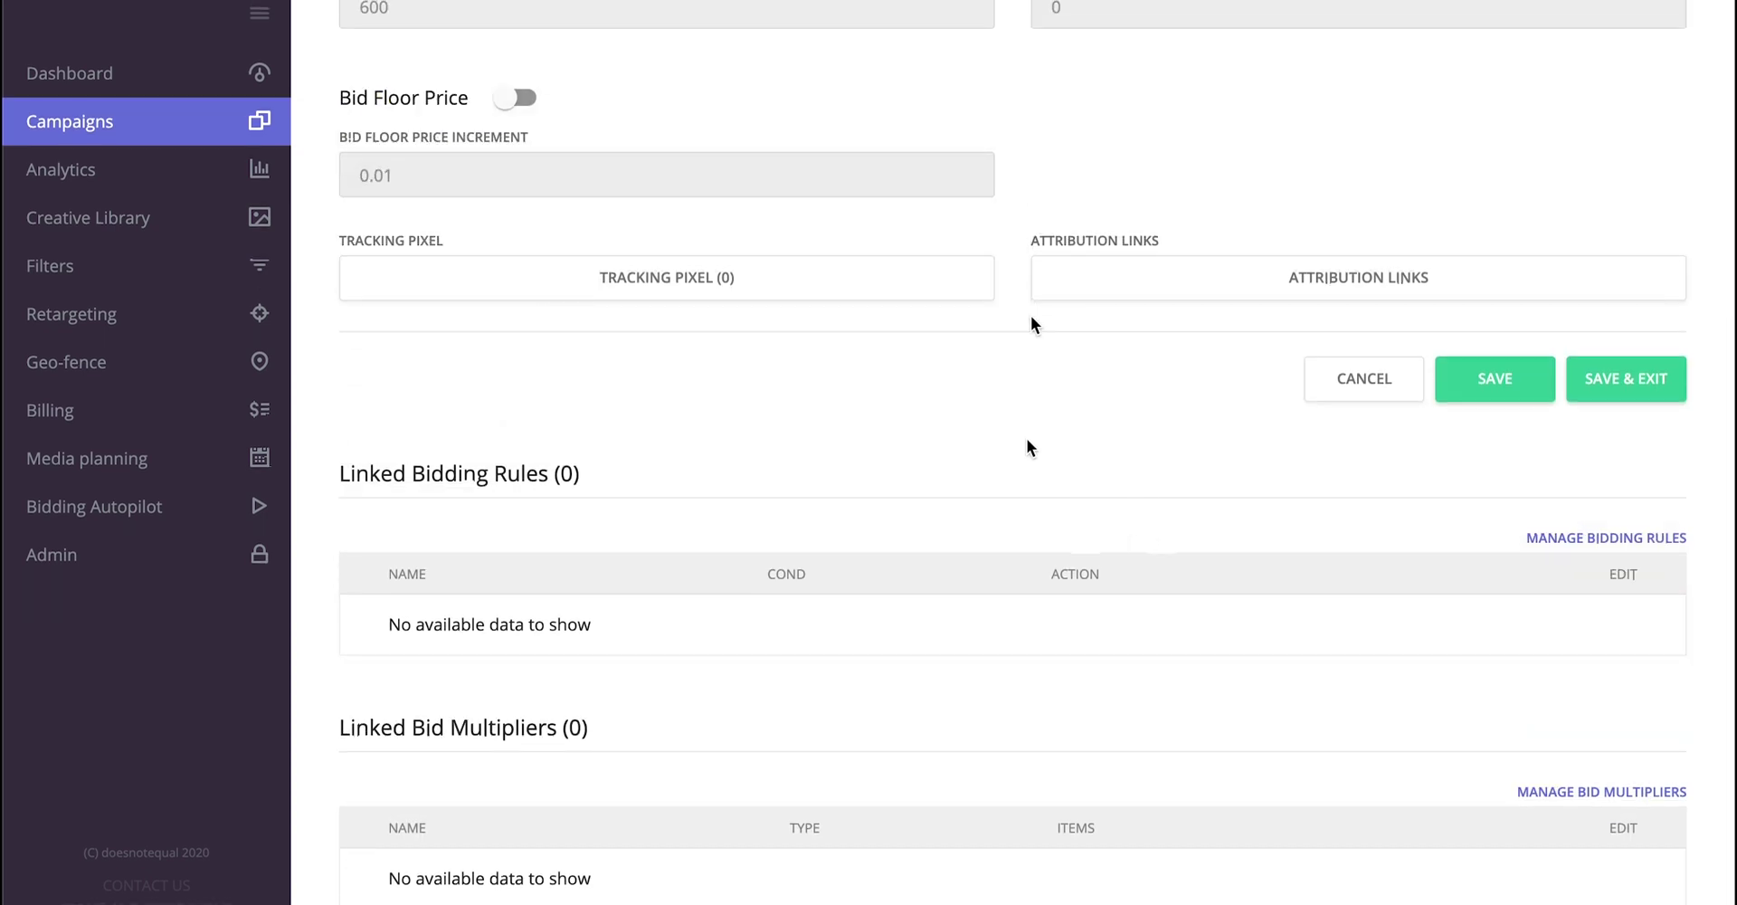
{"action": "scroll", "coordinate": [1026, 437], "scroll_direction": "up", "scroll_amount": 4}
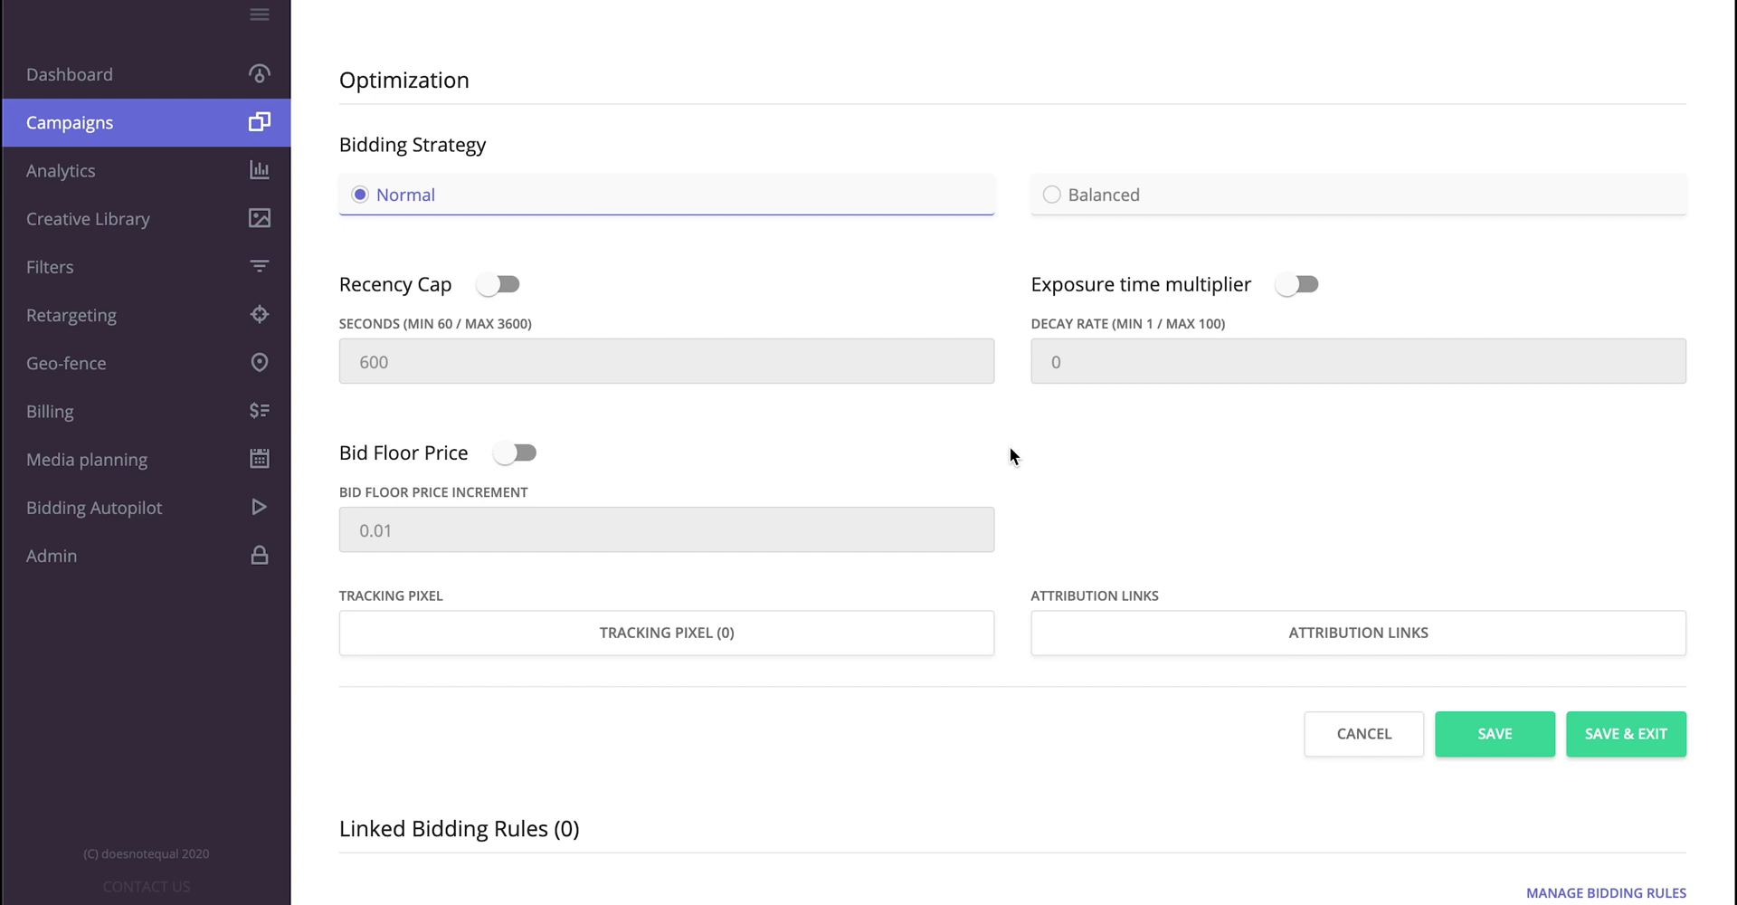
{"action": "scroll", "coordinate": [1011, 449], "scroll_direction": "up", "scroll_amount": 2}
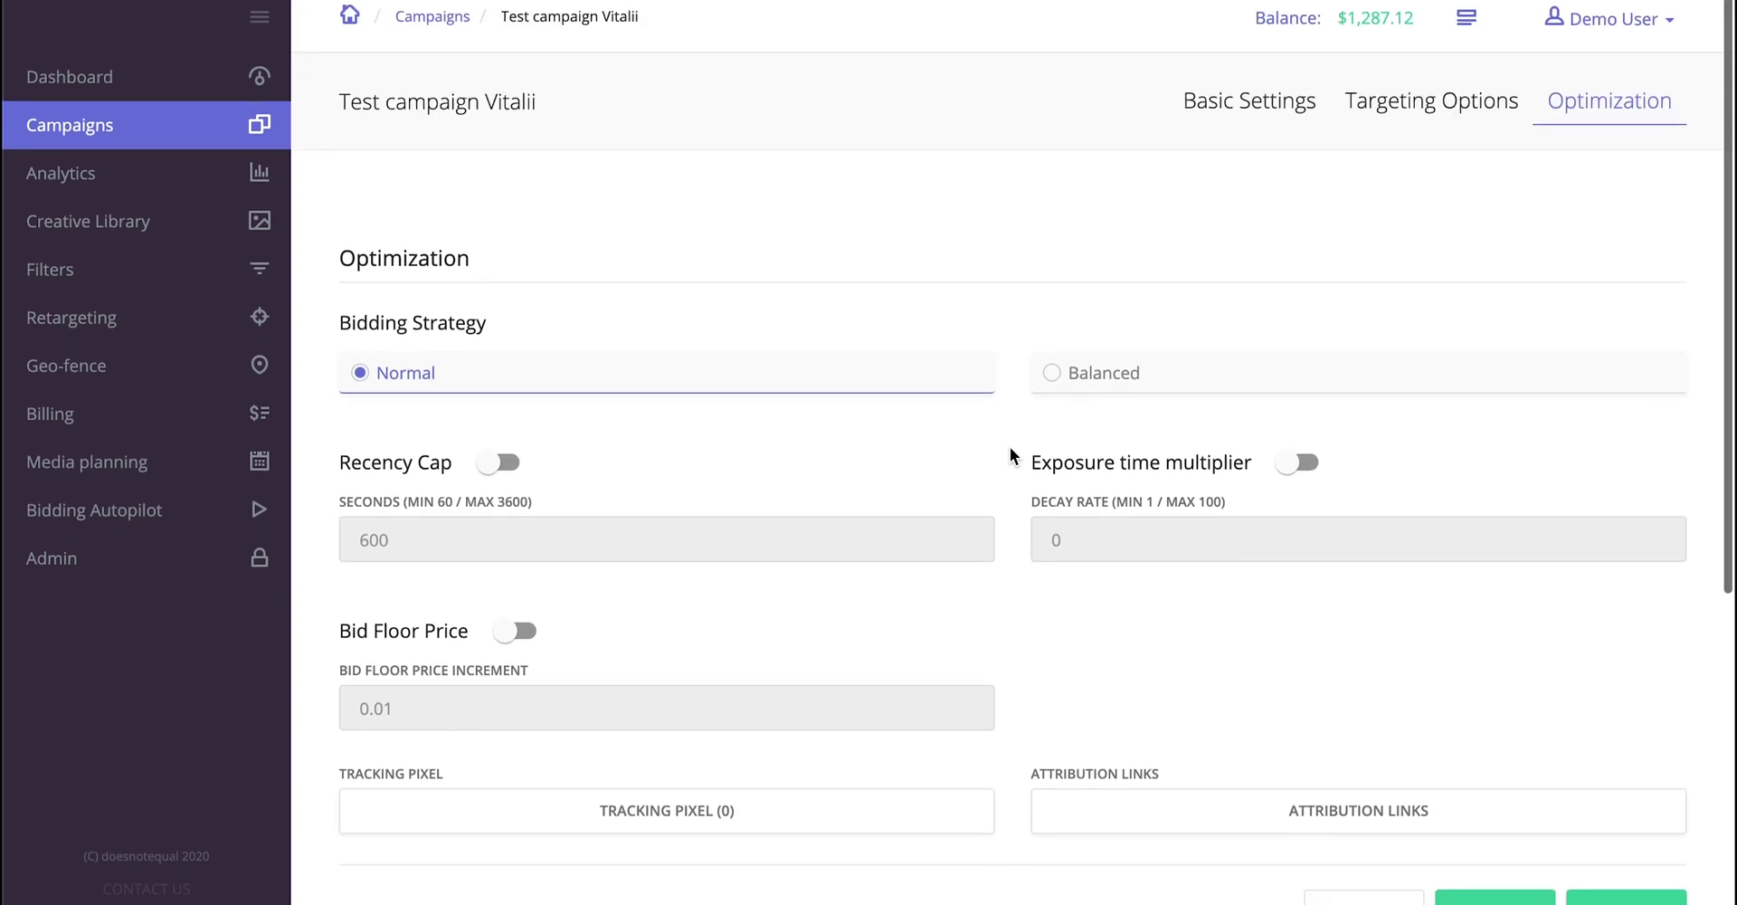